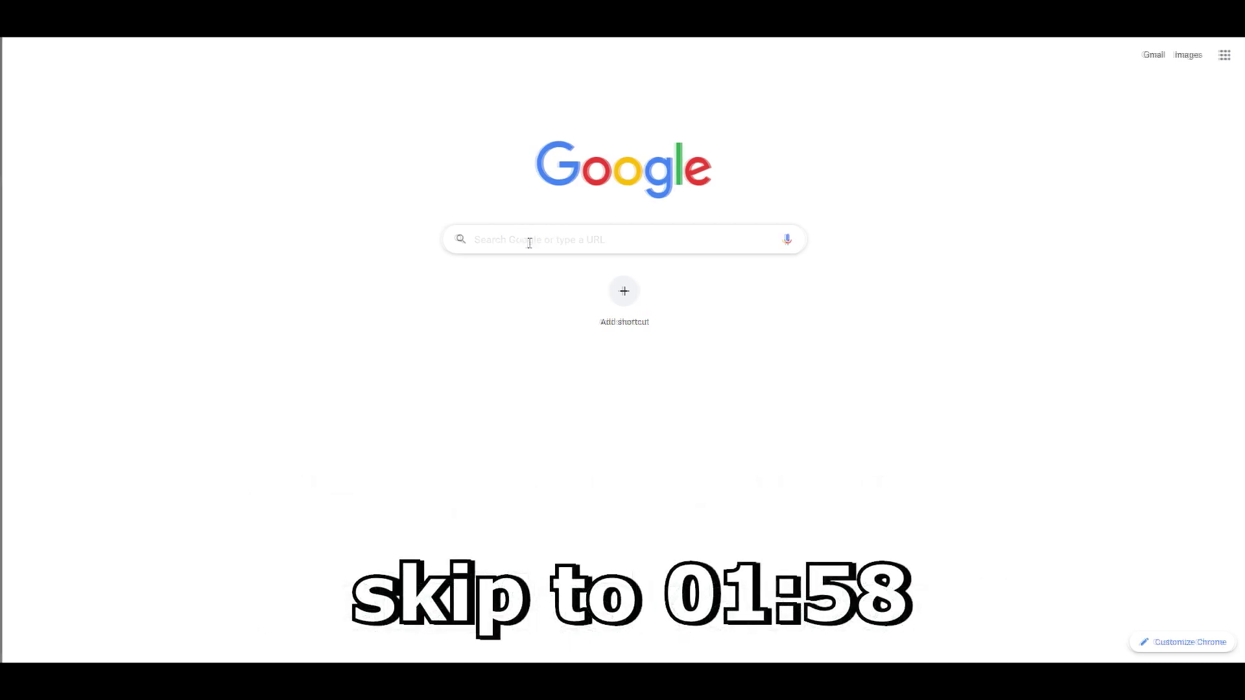
Search Google for 'opense' to find the OpenSea website
click(528, 243)
text(open)
text(se)
key(Return)
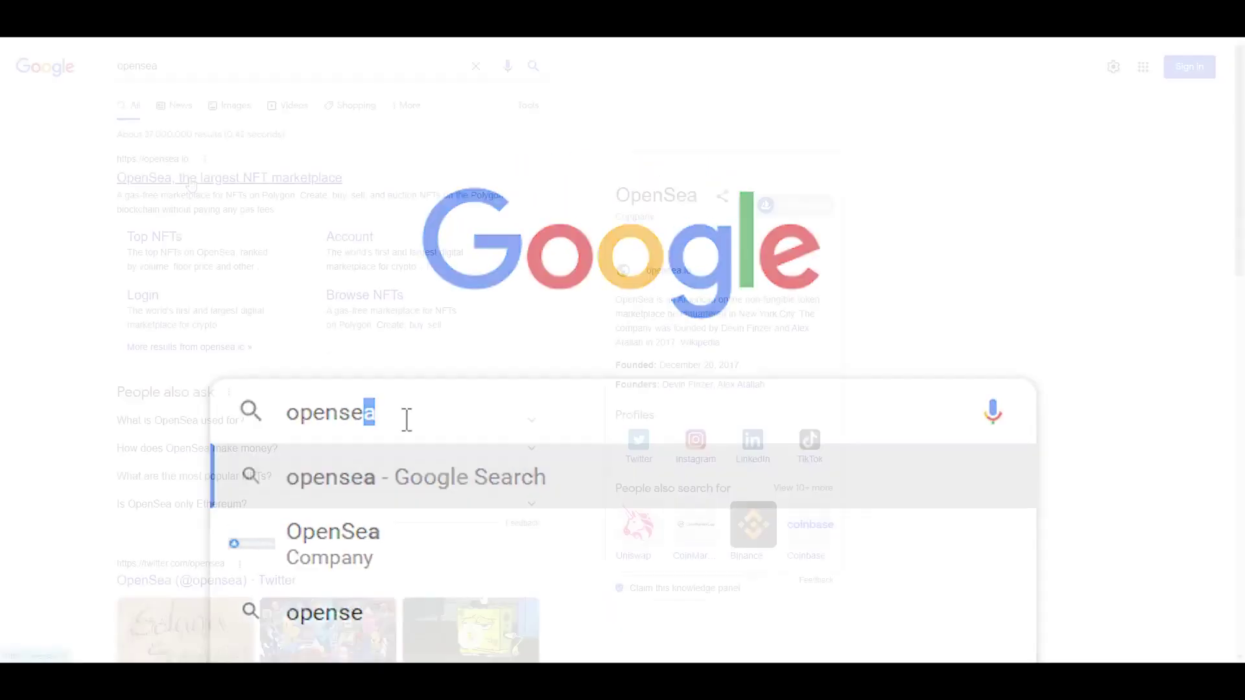
Open opensea.io's Connect your wallet page, then open a fresh browser tab
click(222, 178)
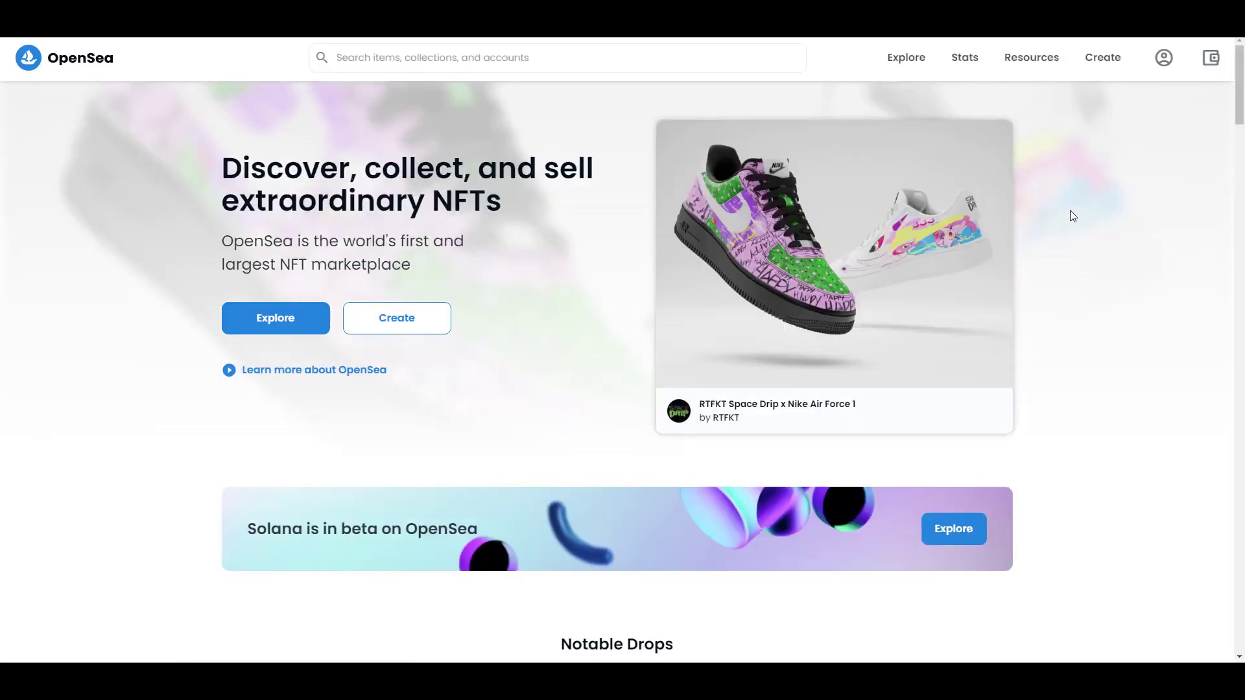
click(1166, 63)
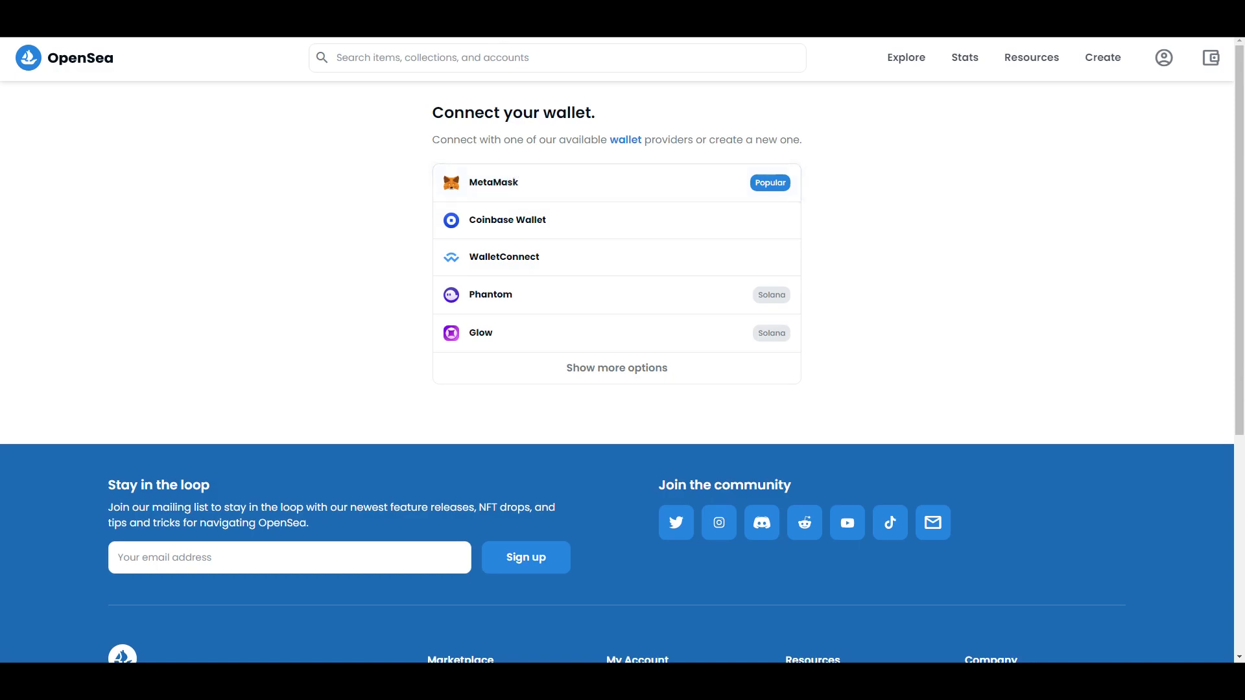
key(ctrl+t)
Search 'metamask chrome ex', add the MetaMask extension to Chrome and begin its setup
click(599, 239)
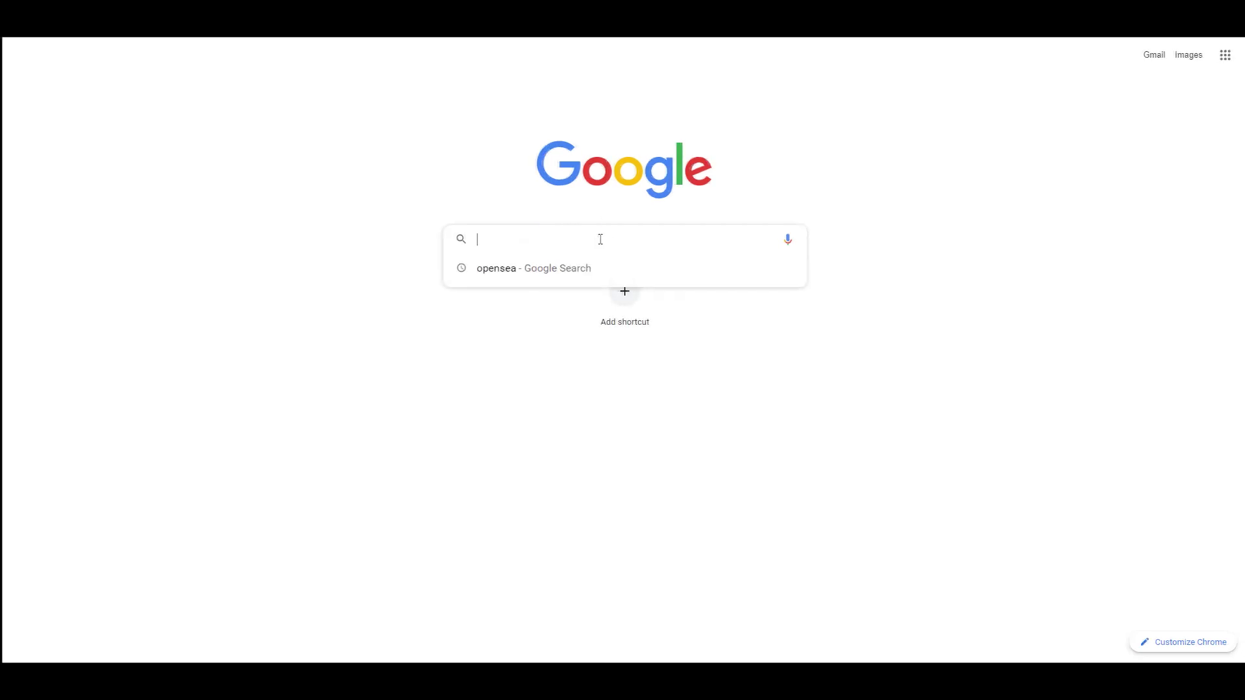
text(metamask chr)
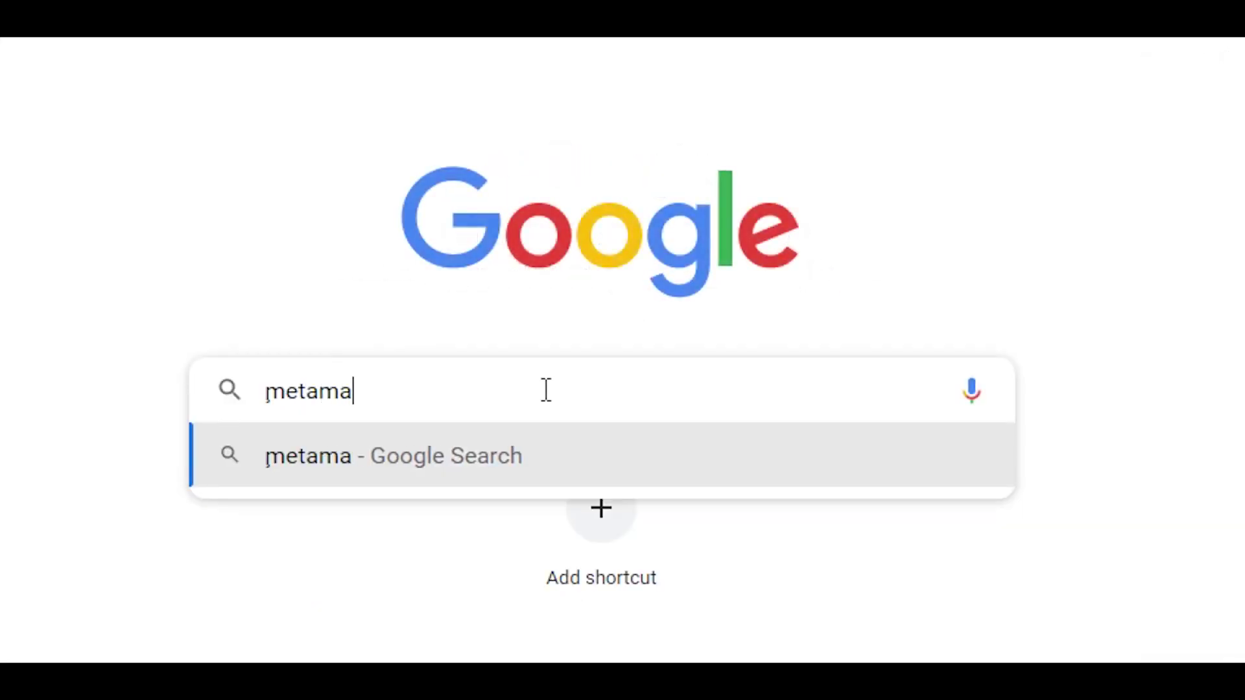
text(ome ex)
click(550, 496)
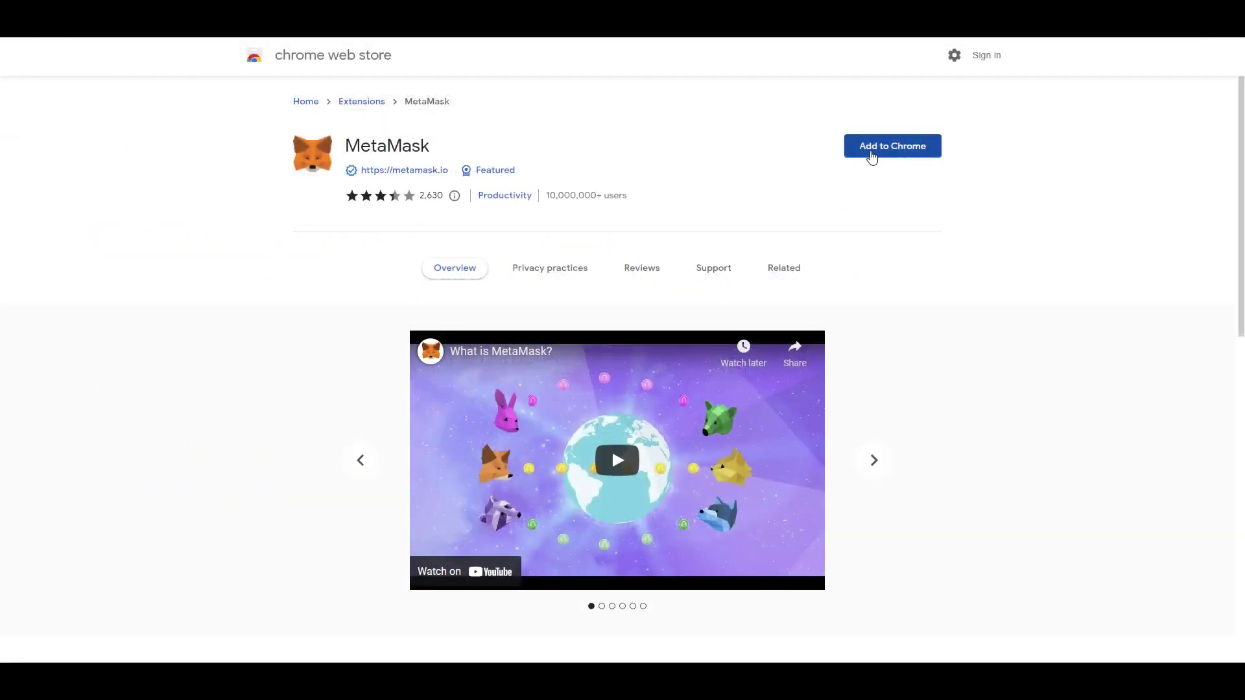
click(875, 150)
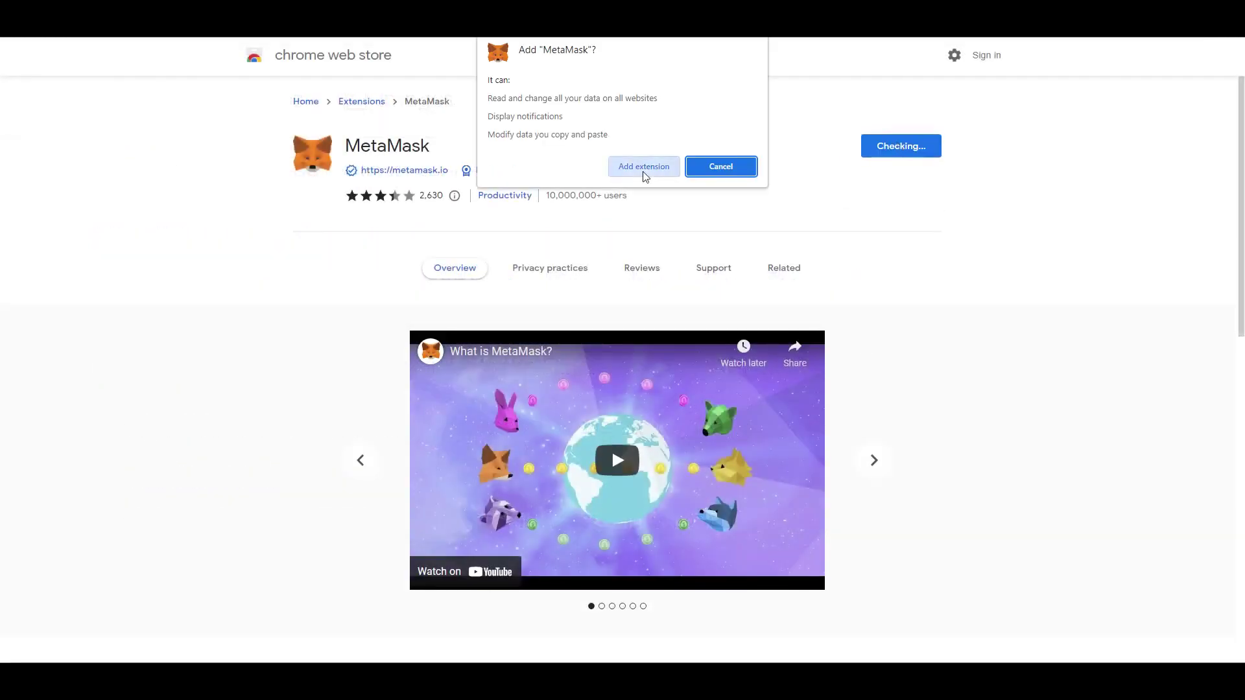
click(646, 172)
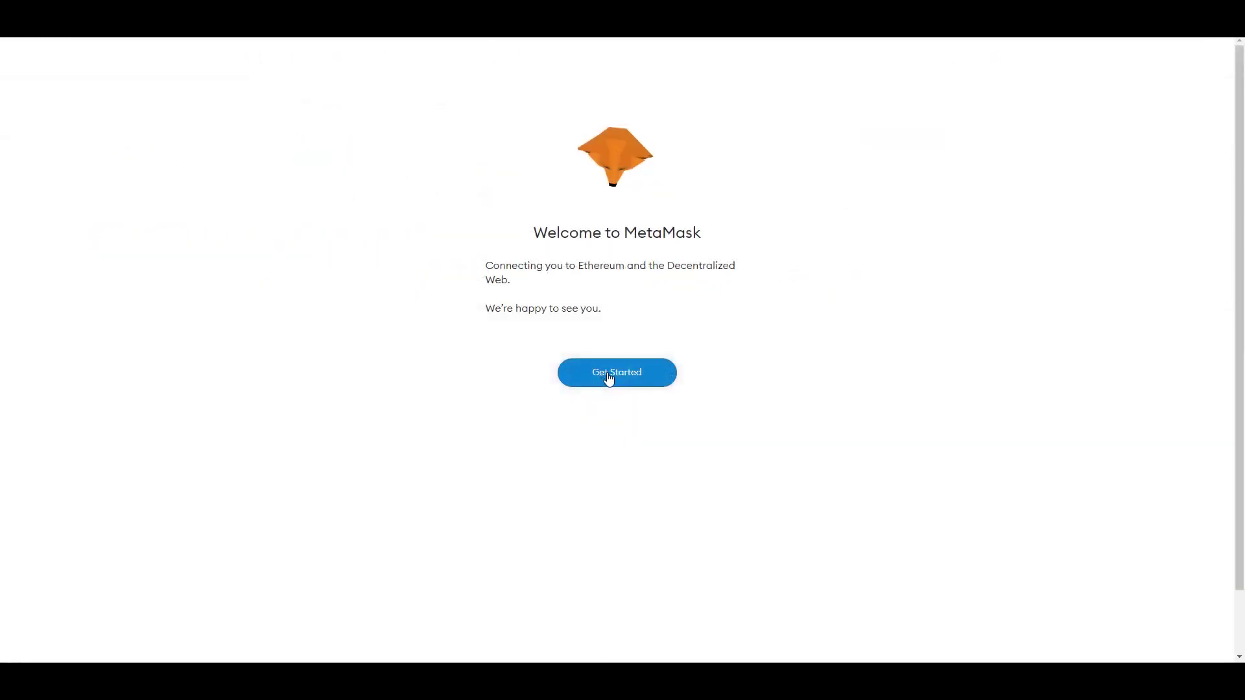
click(612, 375)
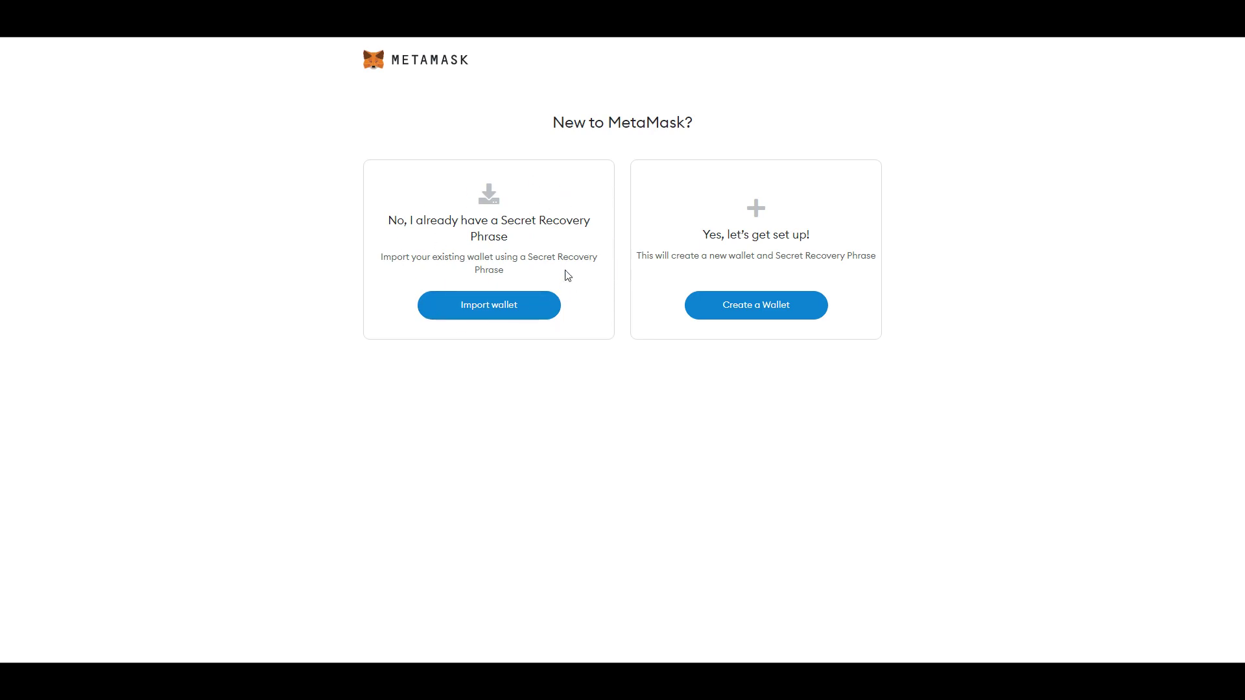
Create a new MetaMask wallet, agreeing to usage data and setting its password
click(745, 317)
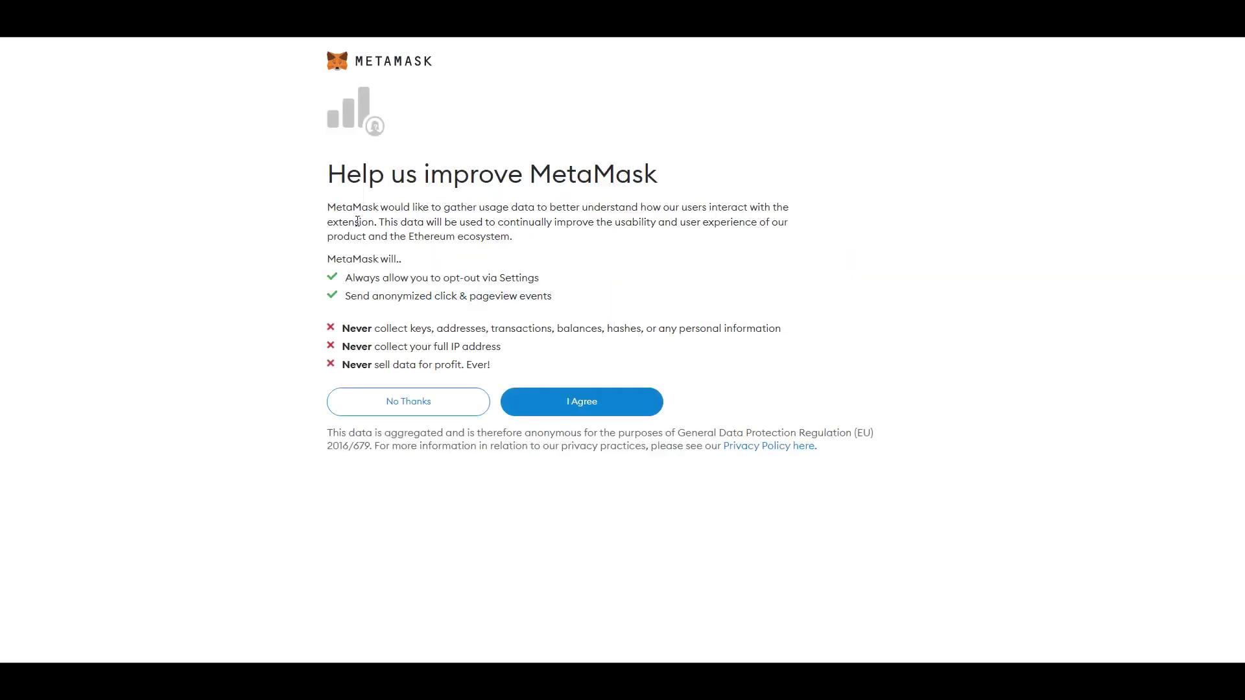
click(592, 407)
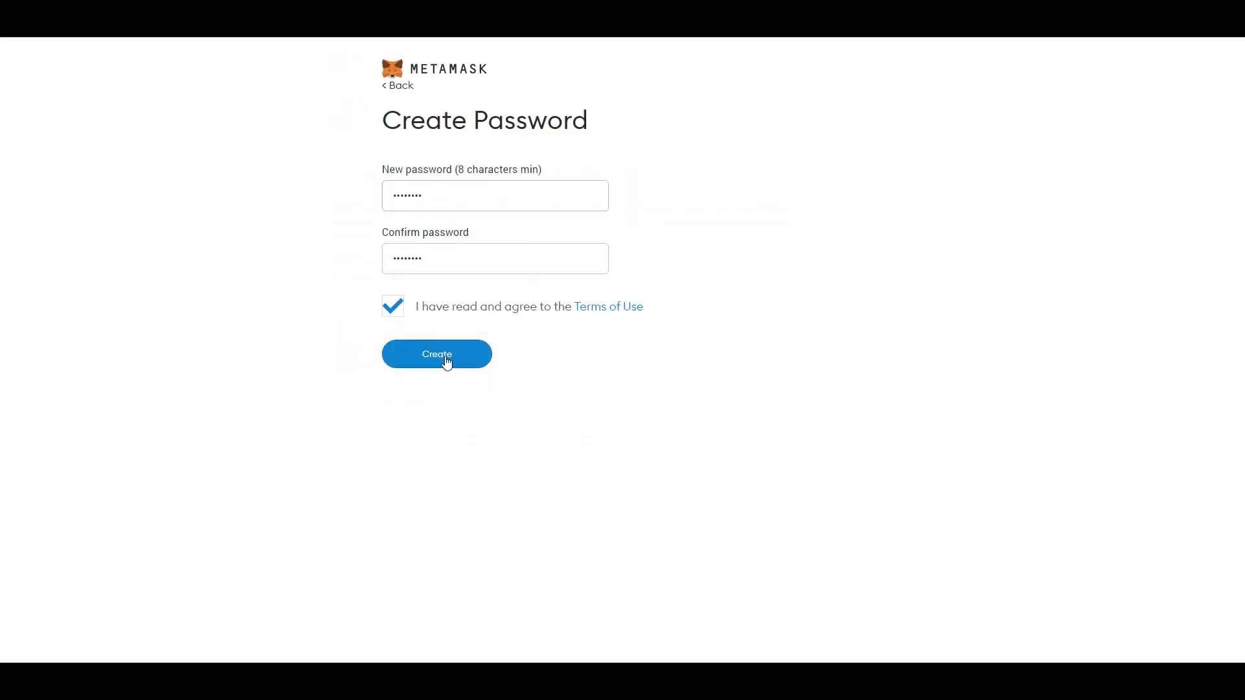
click(450, 359)
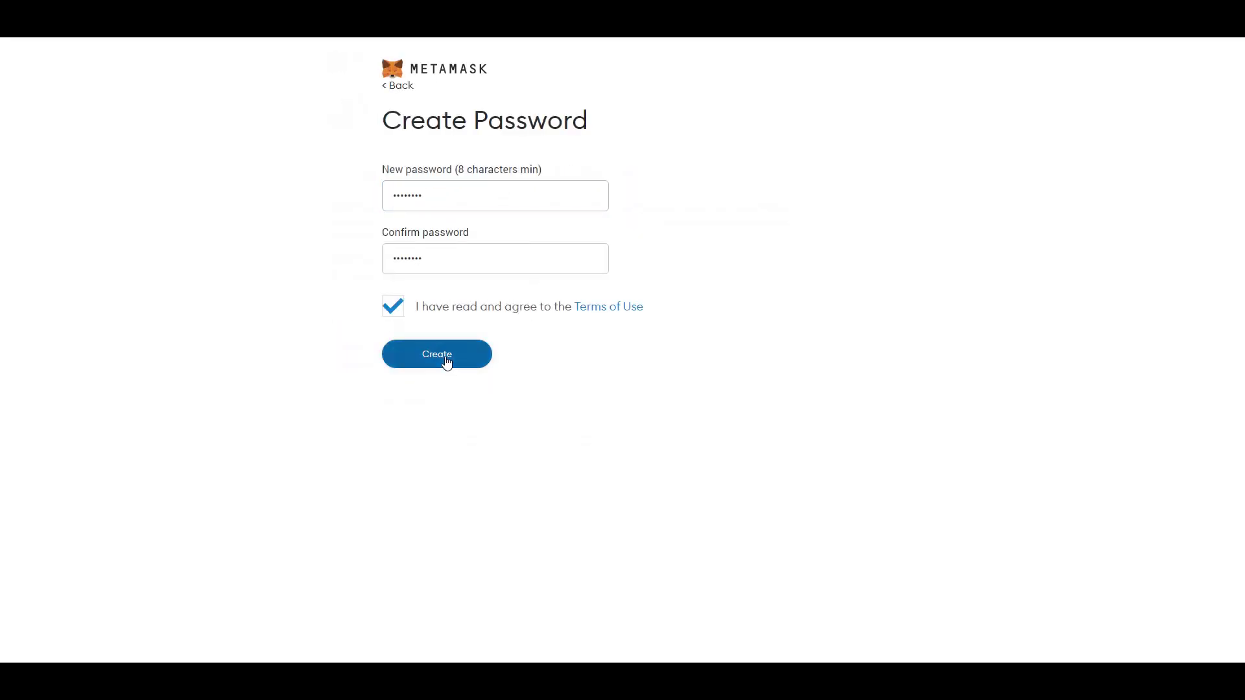
click(394, 456)
Reveal the Secret Recovery Phrase and move on to confirming it
click(548, 326)
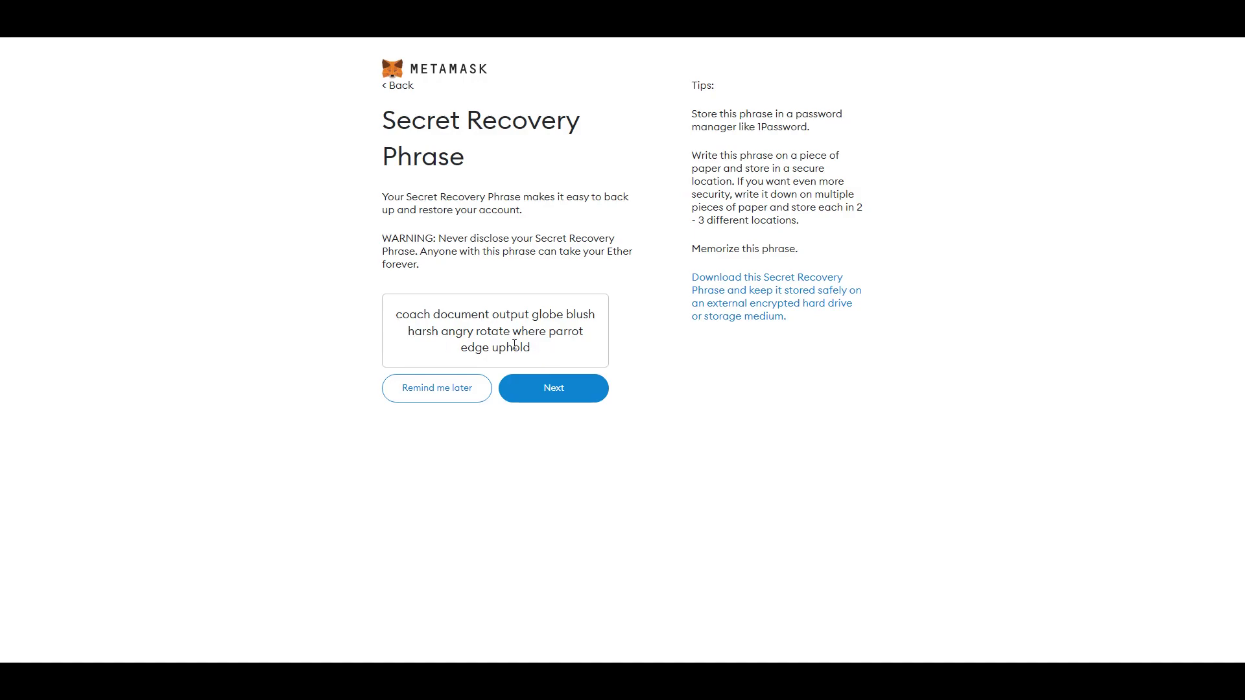
drag(544, 353, 397, 315)
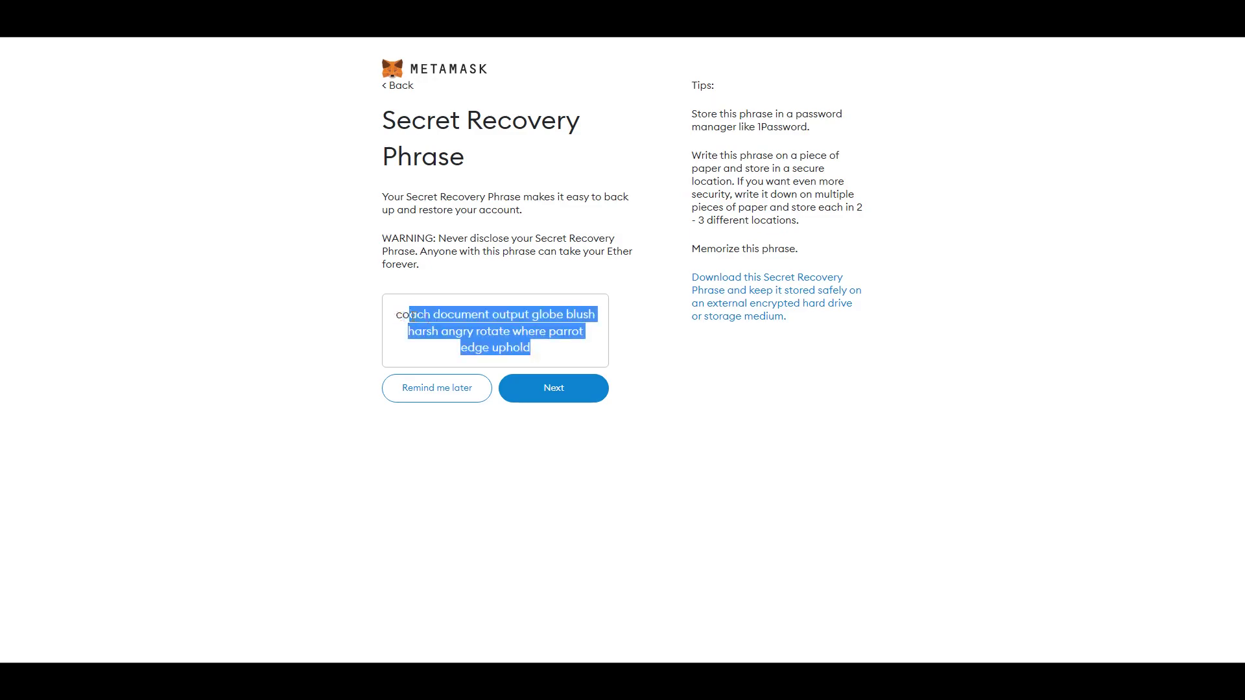
click(421, 319)
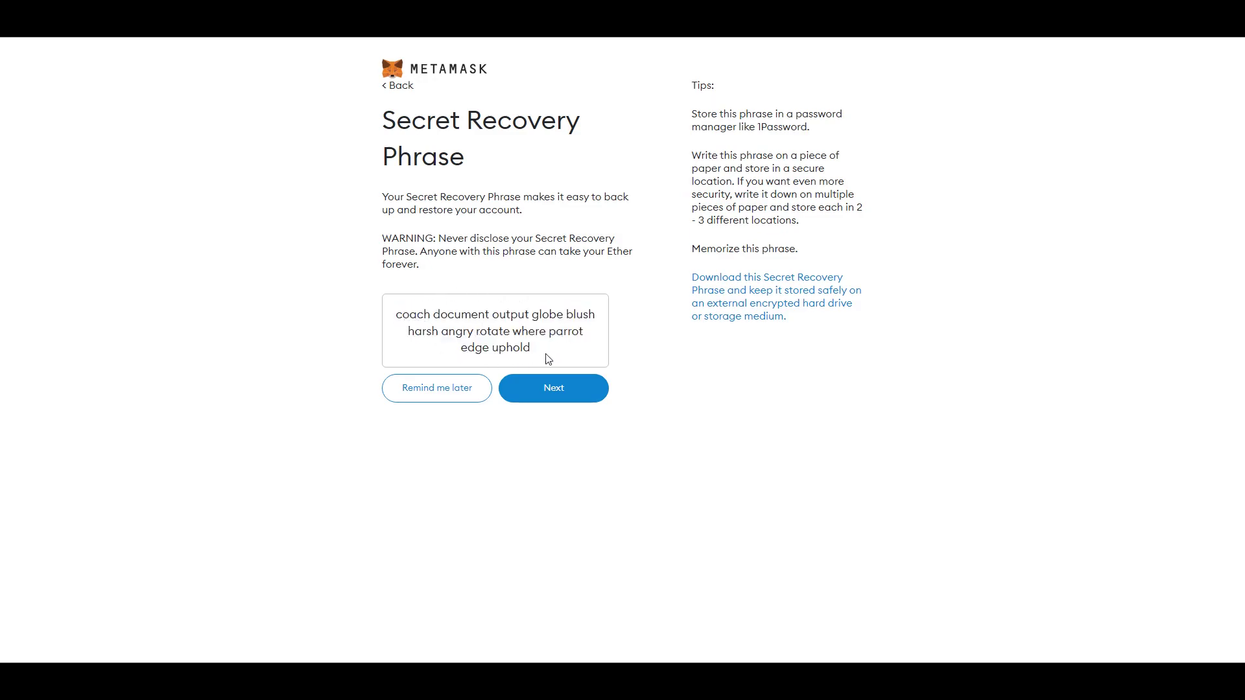
click(563, 397)
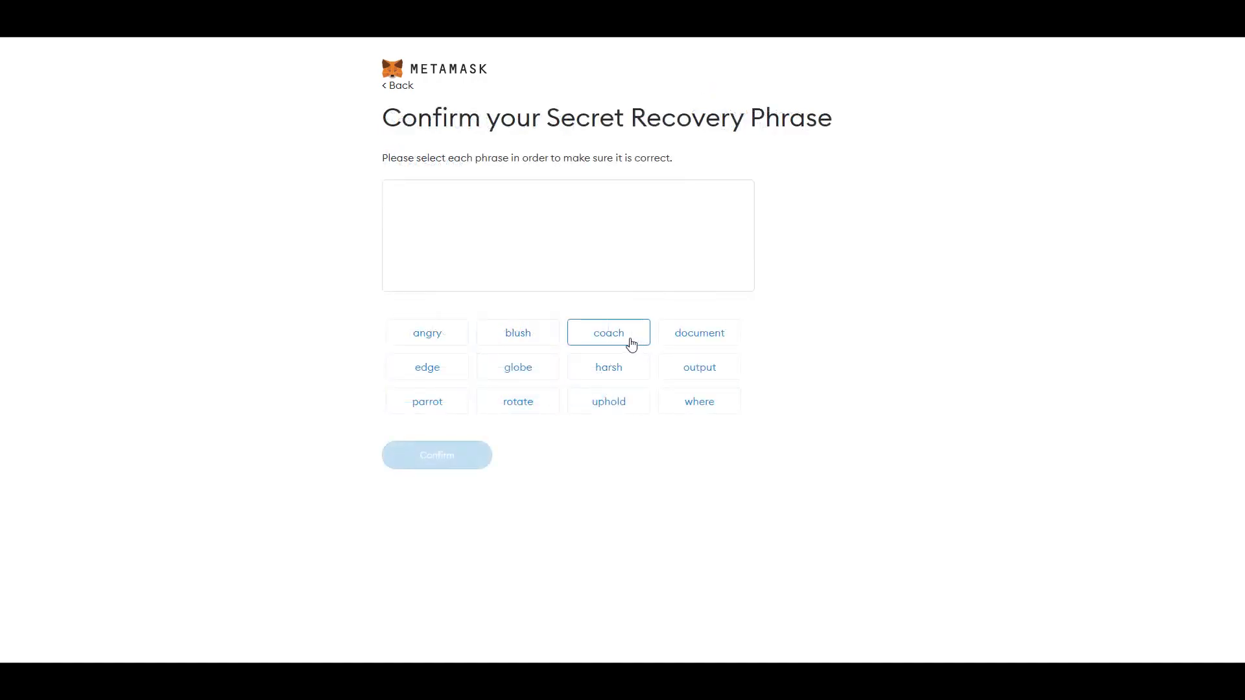
Pick the recovery phrase words in order, confirm, and finish setup to reach Account 1 with 0 ETH
click(610, 338)
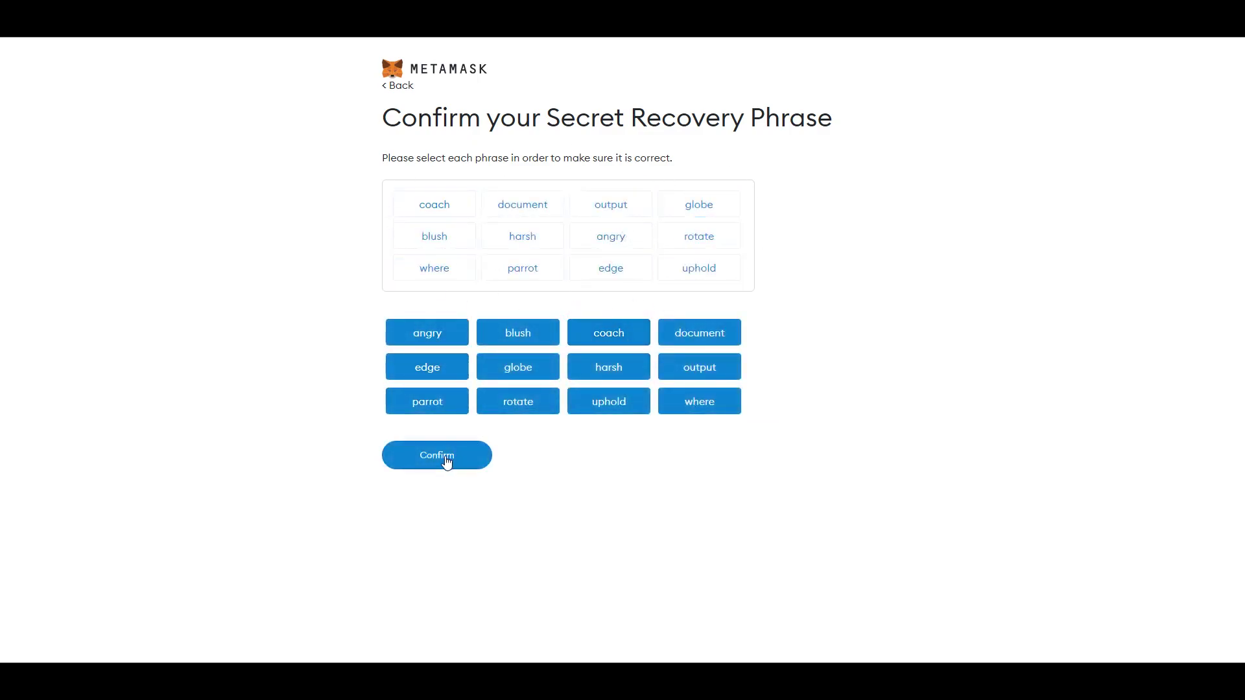
click(446, 462)
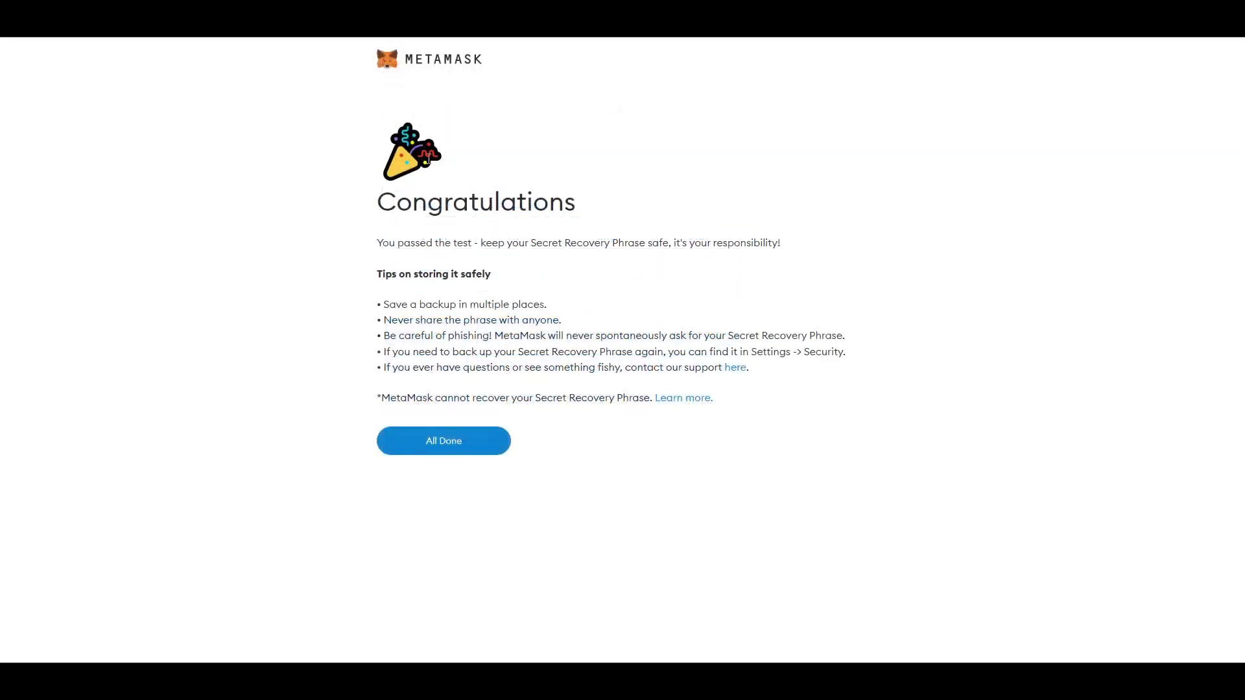
click(475, 452)
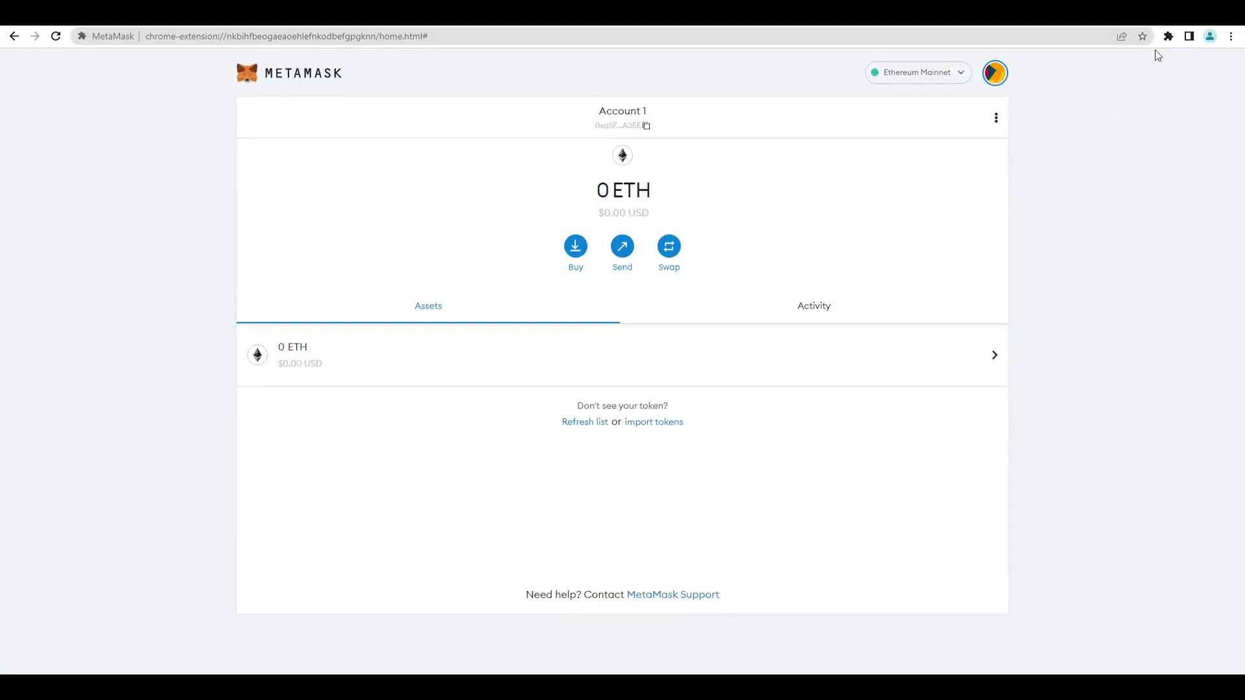
Pin MetaMask to the Chrome toolbar from the Extensions menu
click(1169, 37)
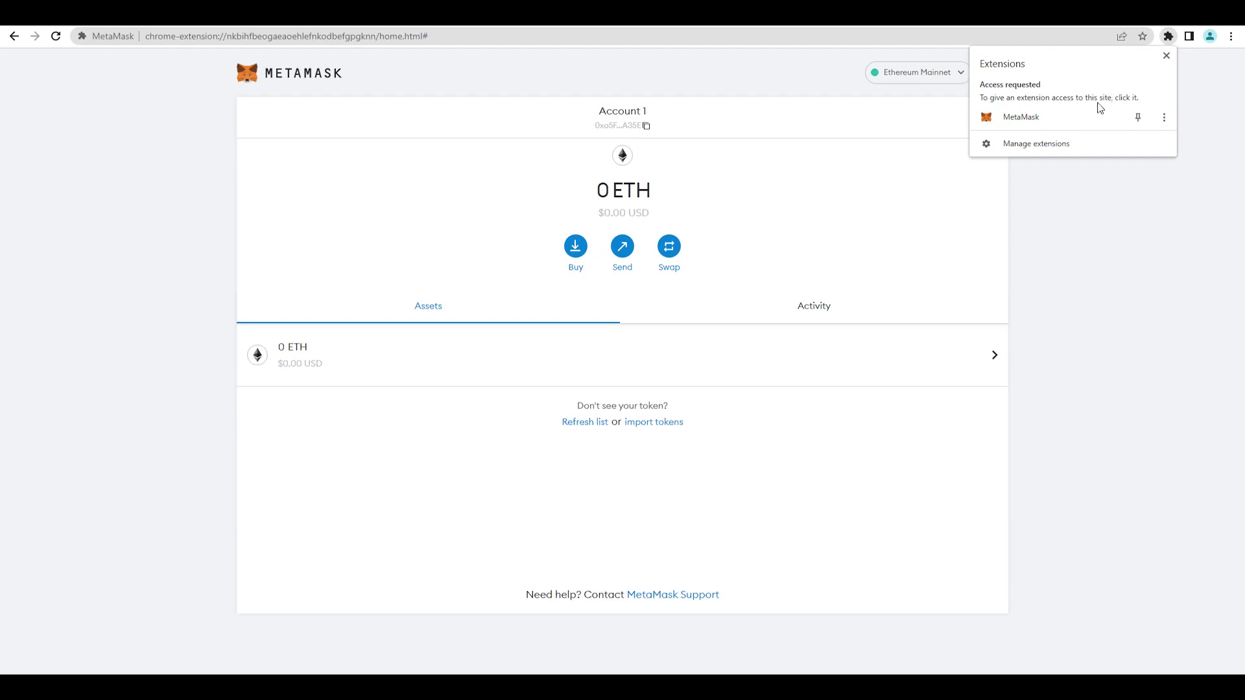
click(1139, 119)
click(1140, 235)
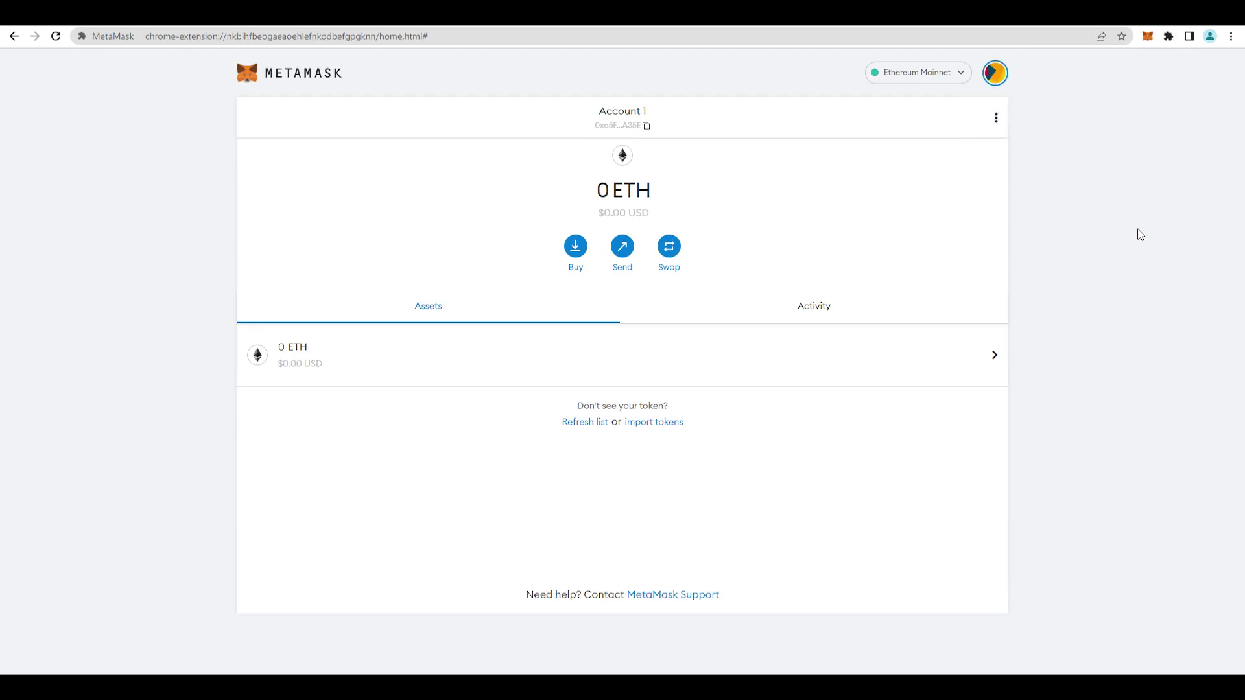
Open the MetaMask popup and check its 0 ETH balance
click(1147, 37)
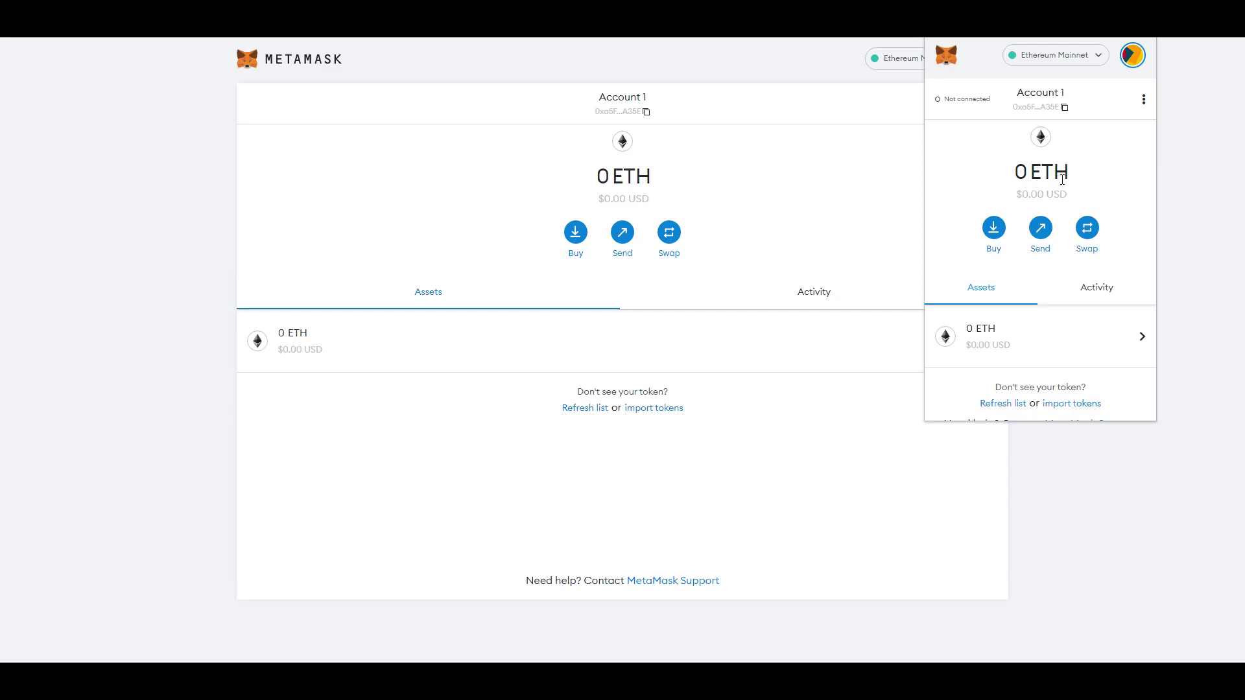
drag(1078, 186, 1013, 167)
click(1043, 166)
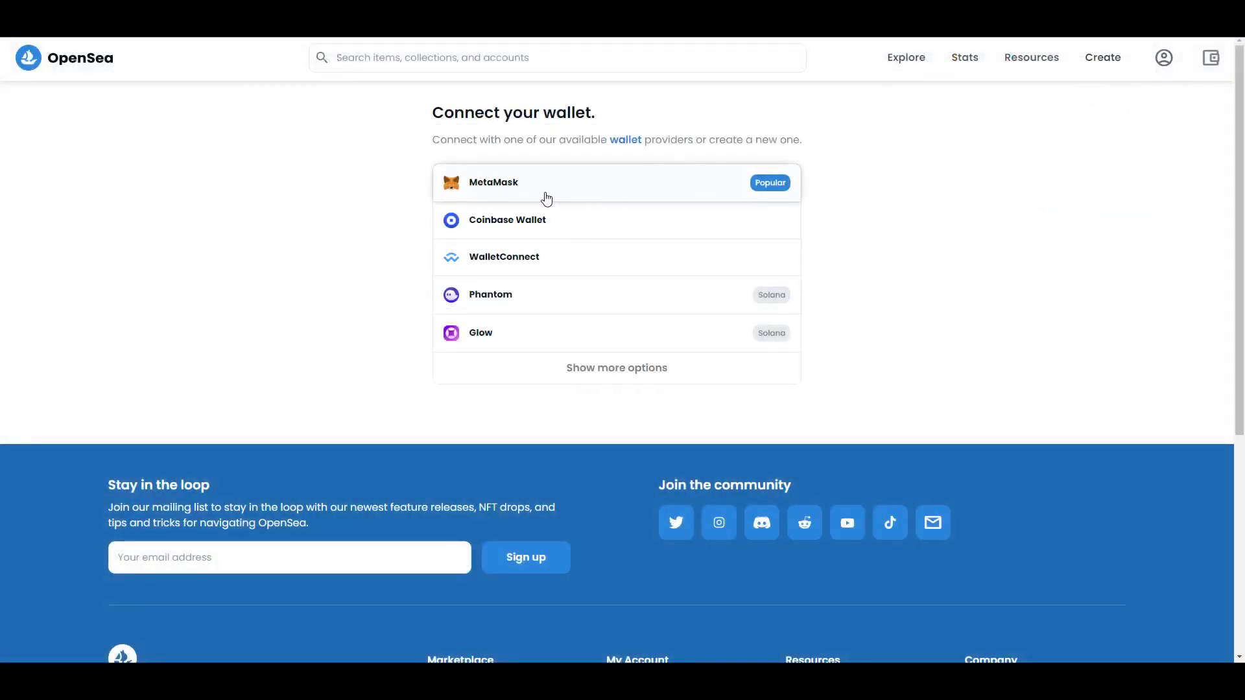
Choose MetaMask, keep Account 1 selected and approve connecting it to OpenSea
click(592, 192)
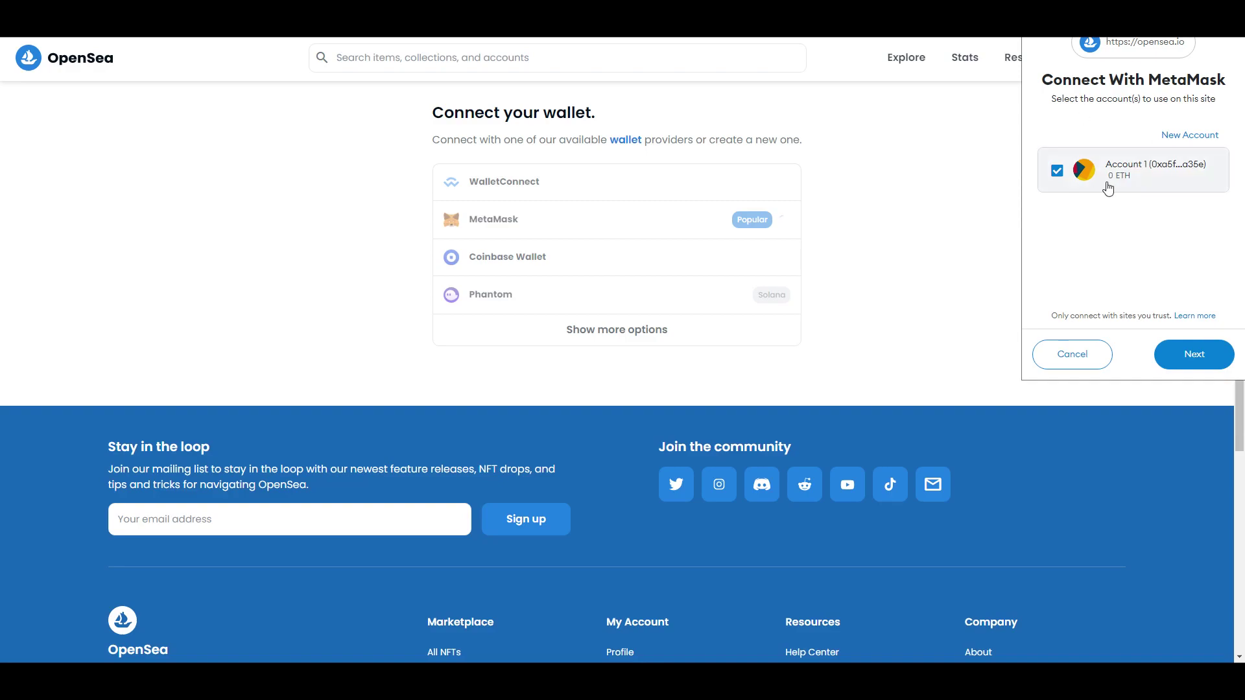
click(1194, 373)
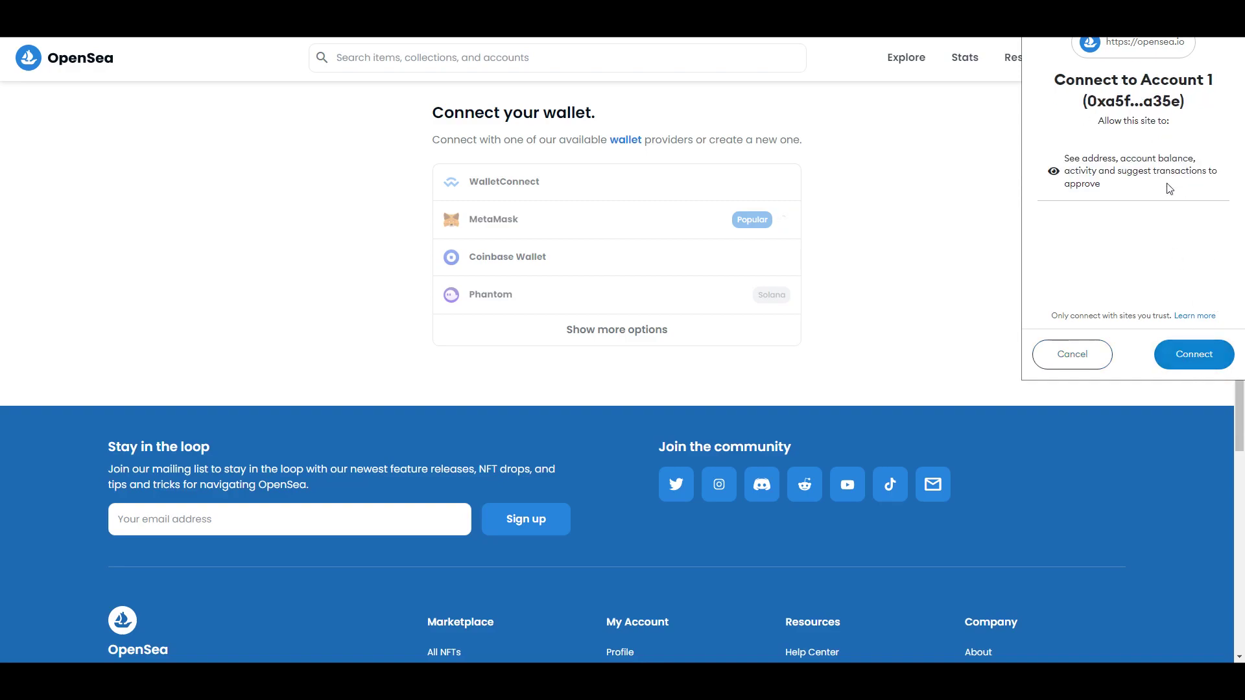
drag(1059, 80, 1186, 107)
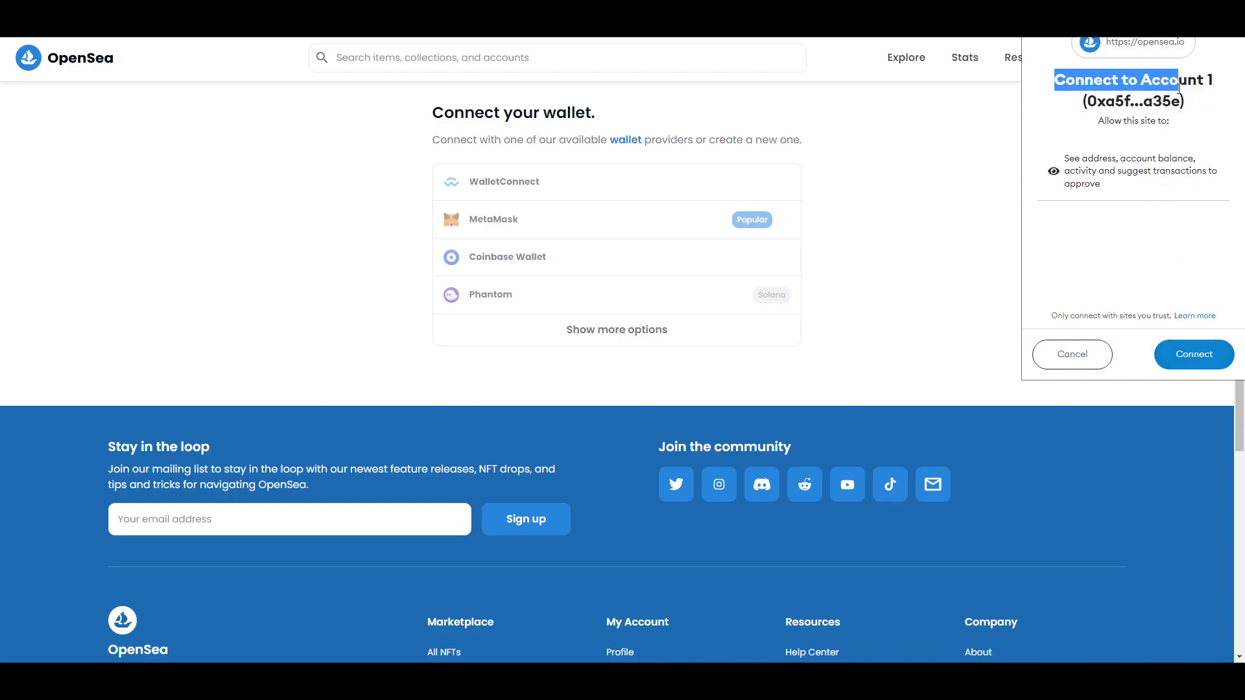
click(1188, 110)
click(1198, 361)
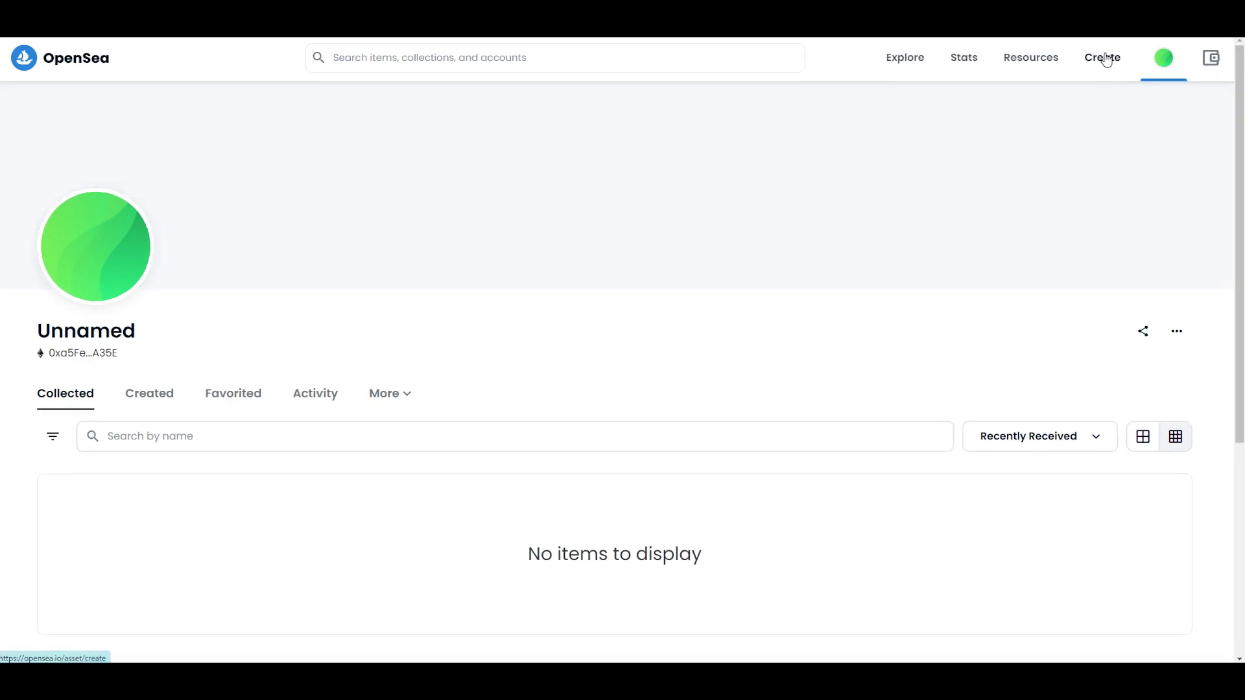
Start a new OpenSea item and upload the first recent ape image as its picture
click(854, 114)
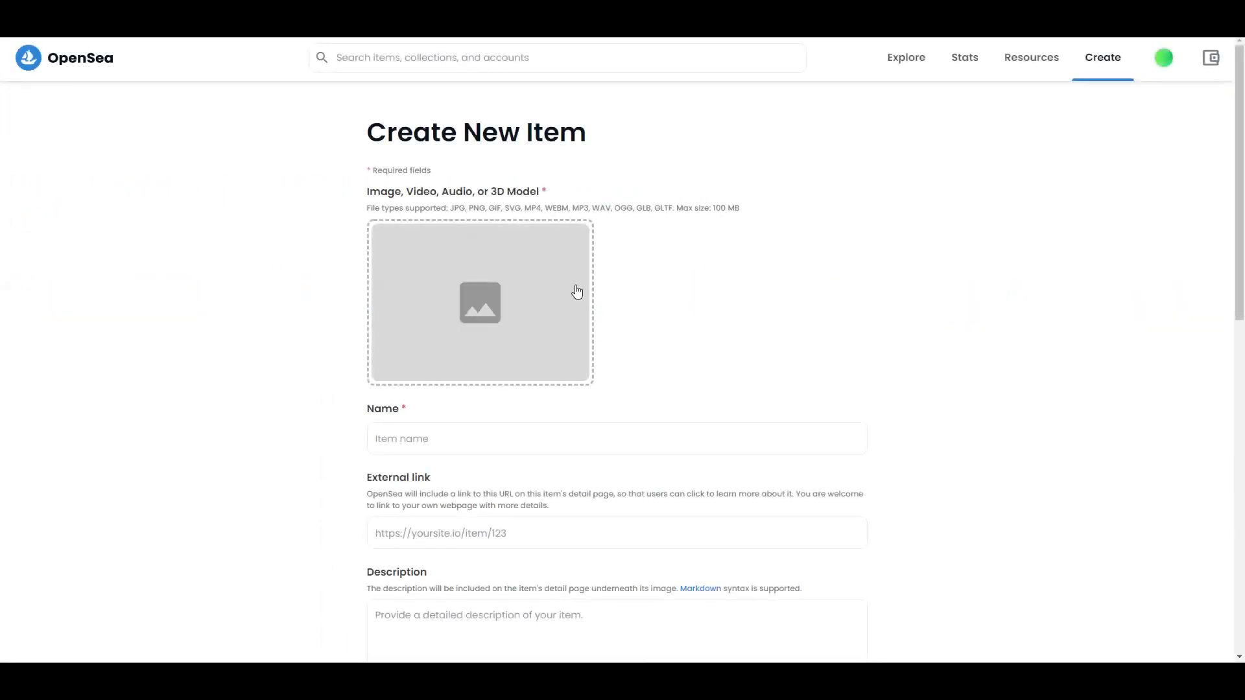
click(523, 285)
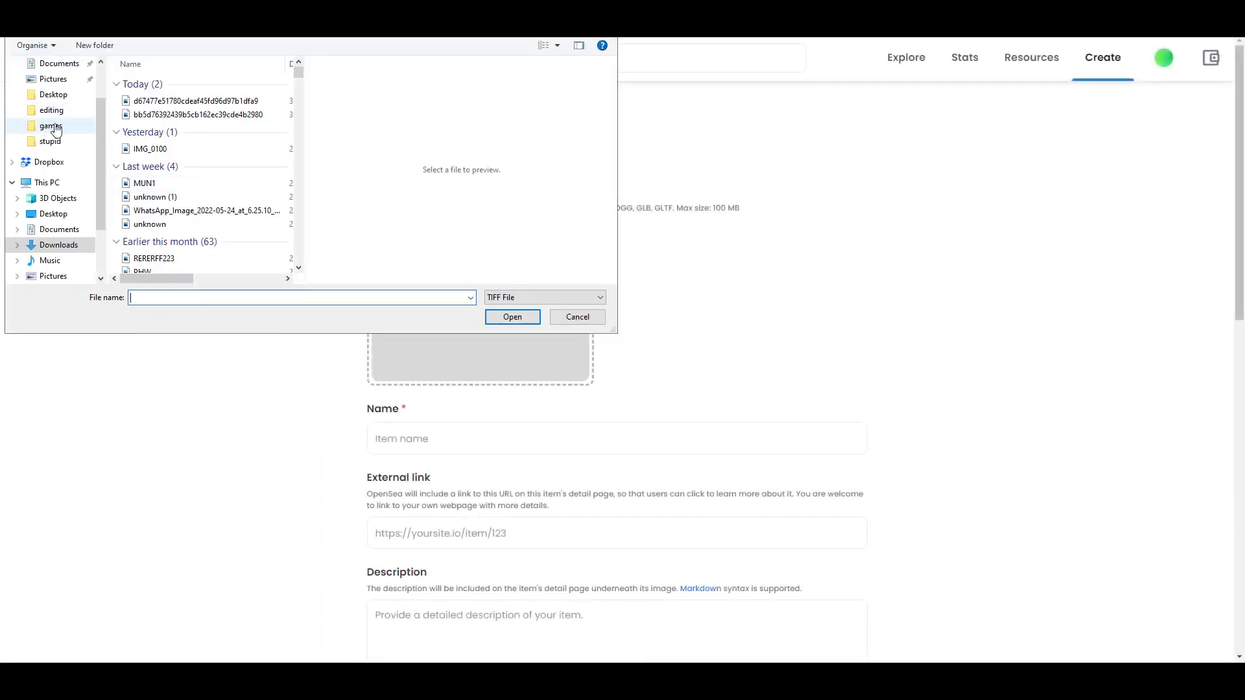
click(194, 101)
click(513, 317)
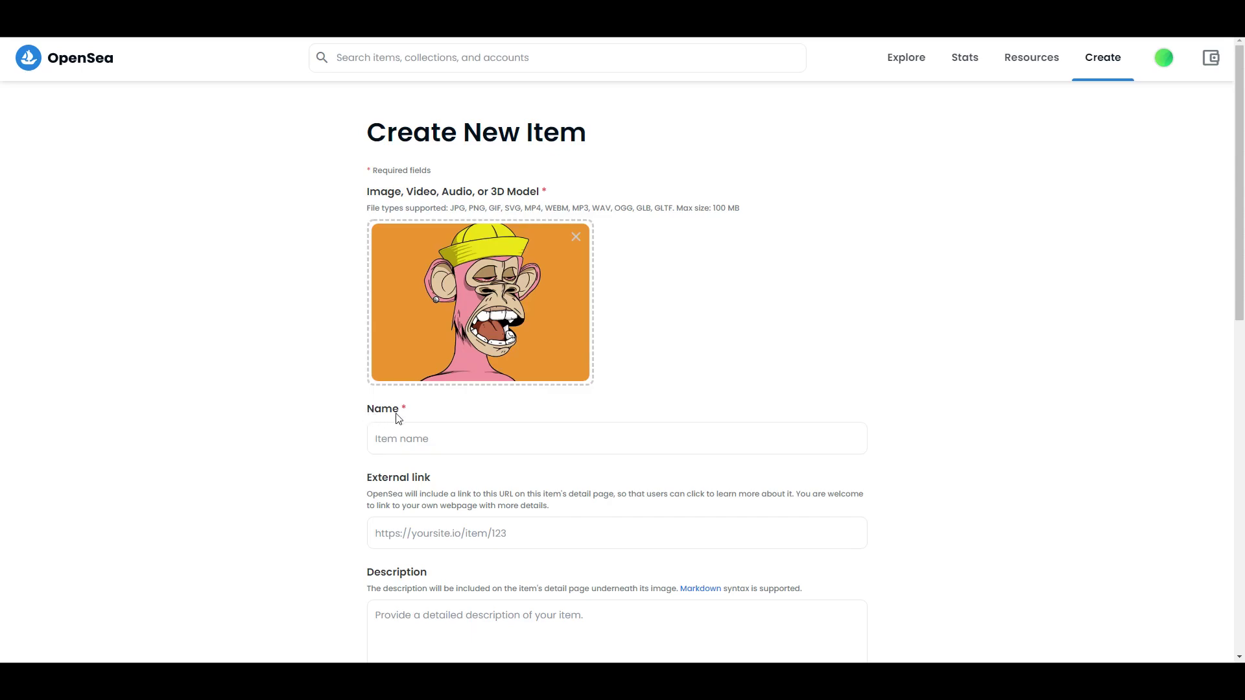
click(382, 432)
Name the new item 'Bored Ape Test.'
text(Bored Ape Test.)
scroll(473, 438, down, 2)
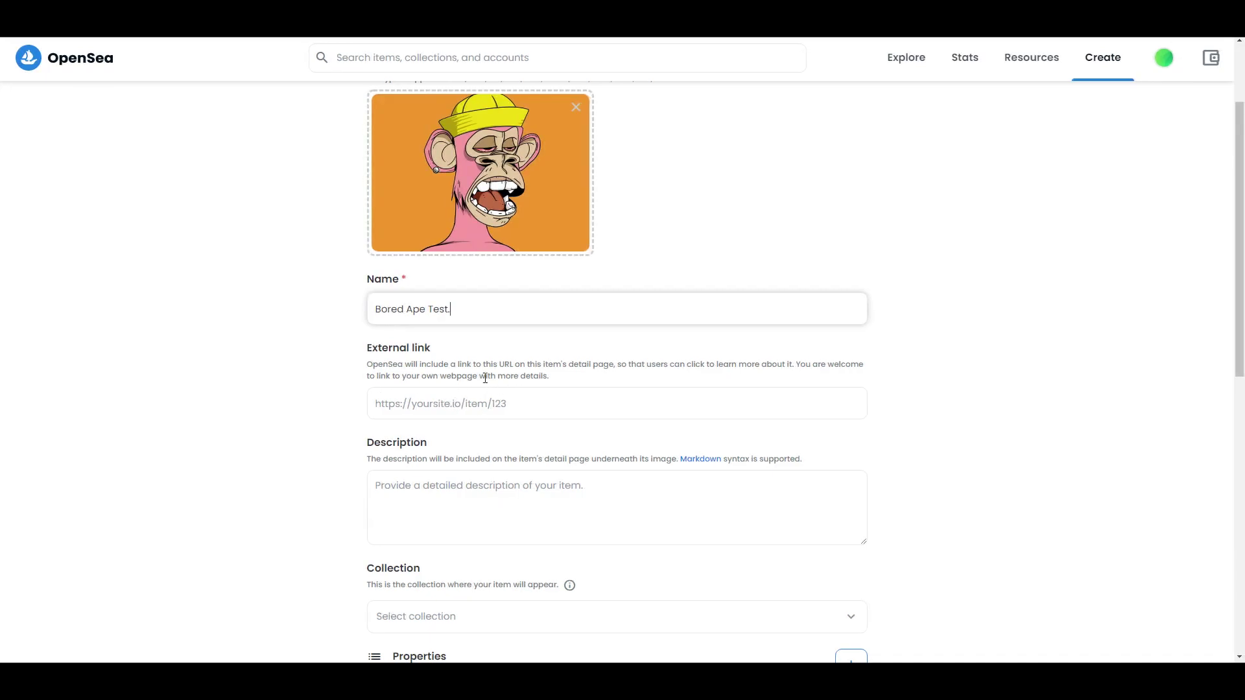
scroll(477, 398, up, 1)
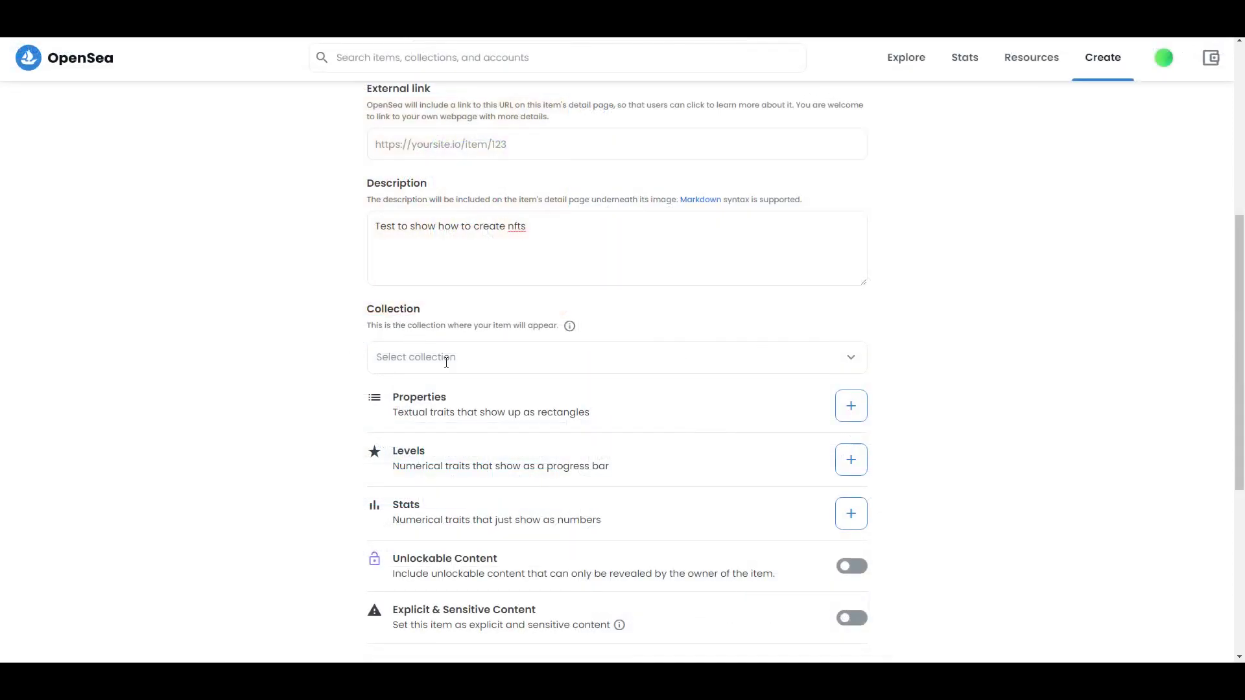
Check the item's collection list, which shows no results, and close it
click(466, 354)
click(464, 356)
scroll(505, 228, up, 5)
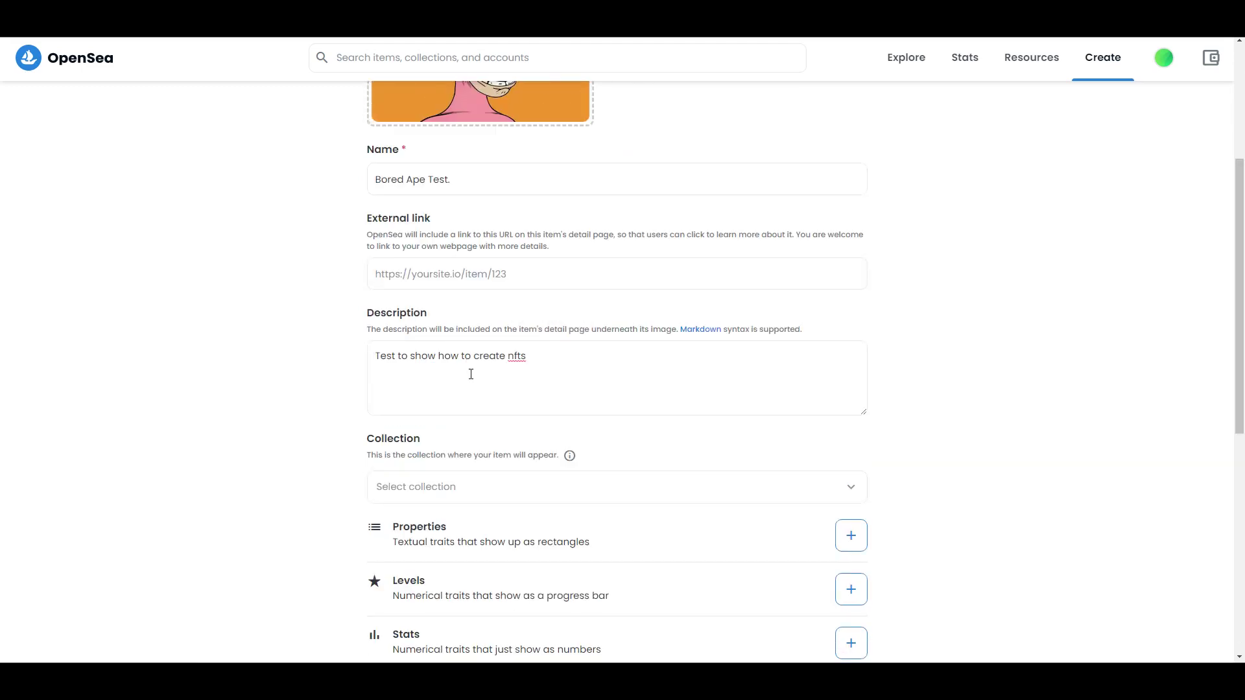
scroll(471, 374, down, 1)
click(514, 421)
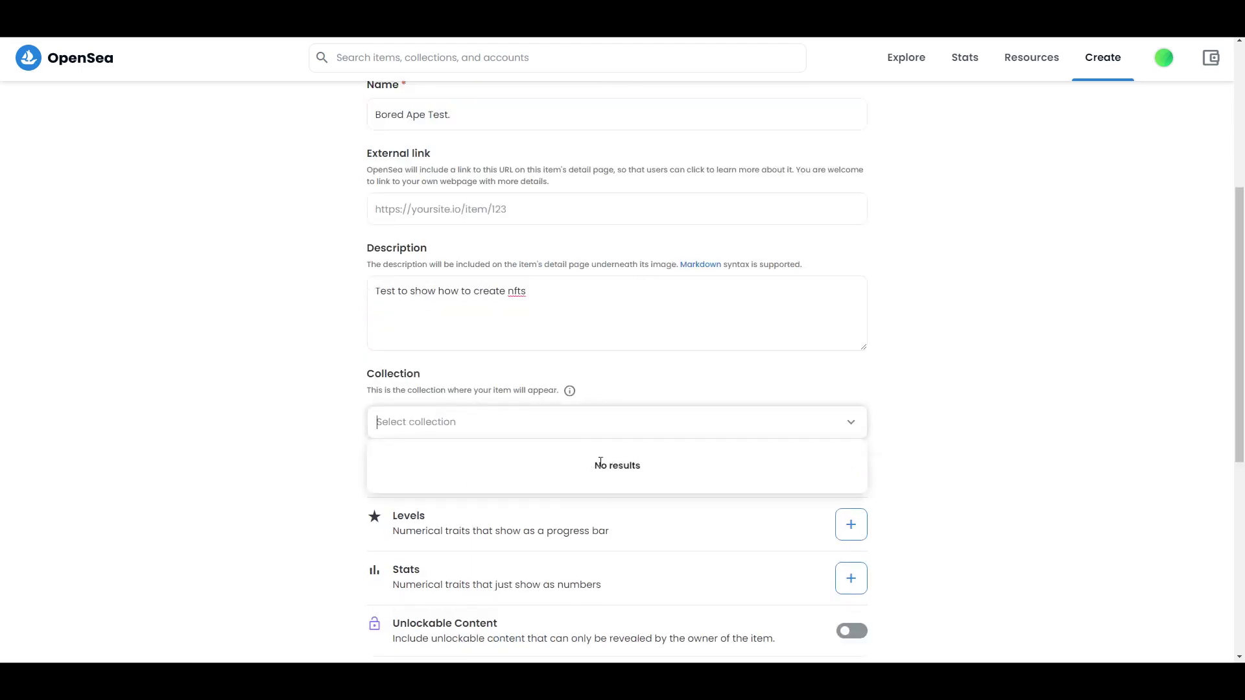
click(381, 409)
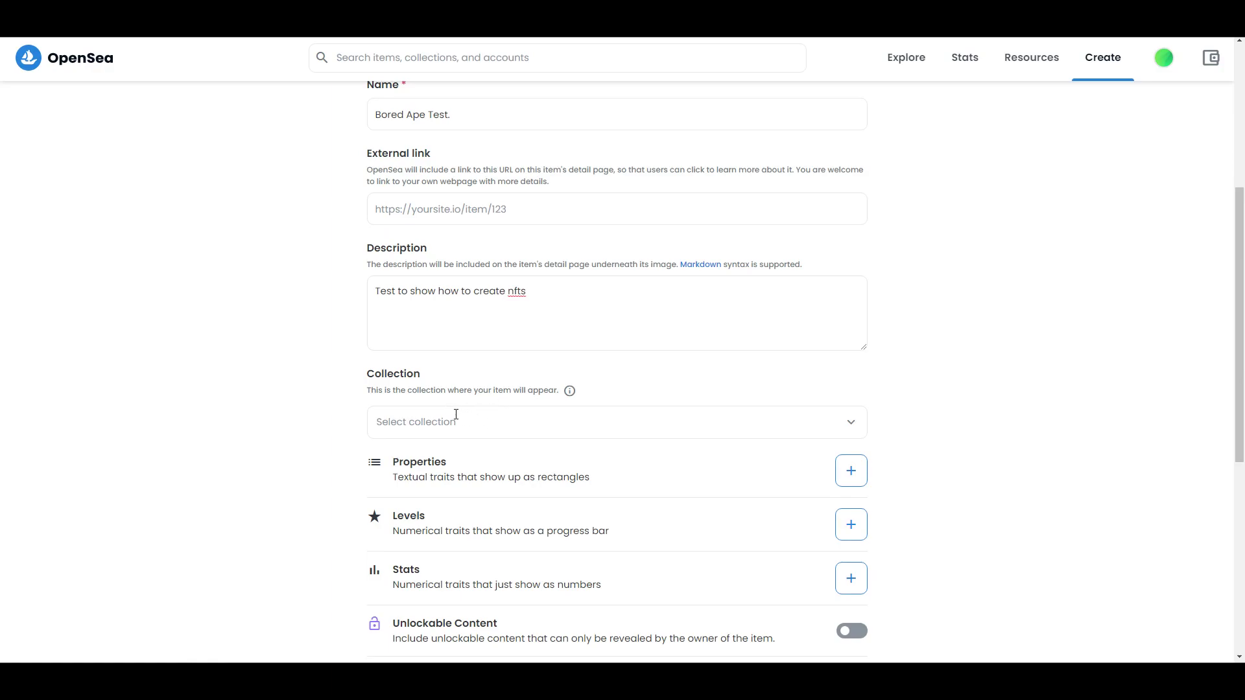
scroll(478, 342, down, 2)
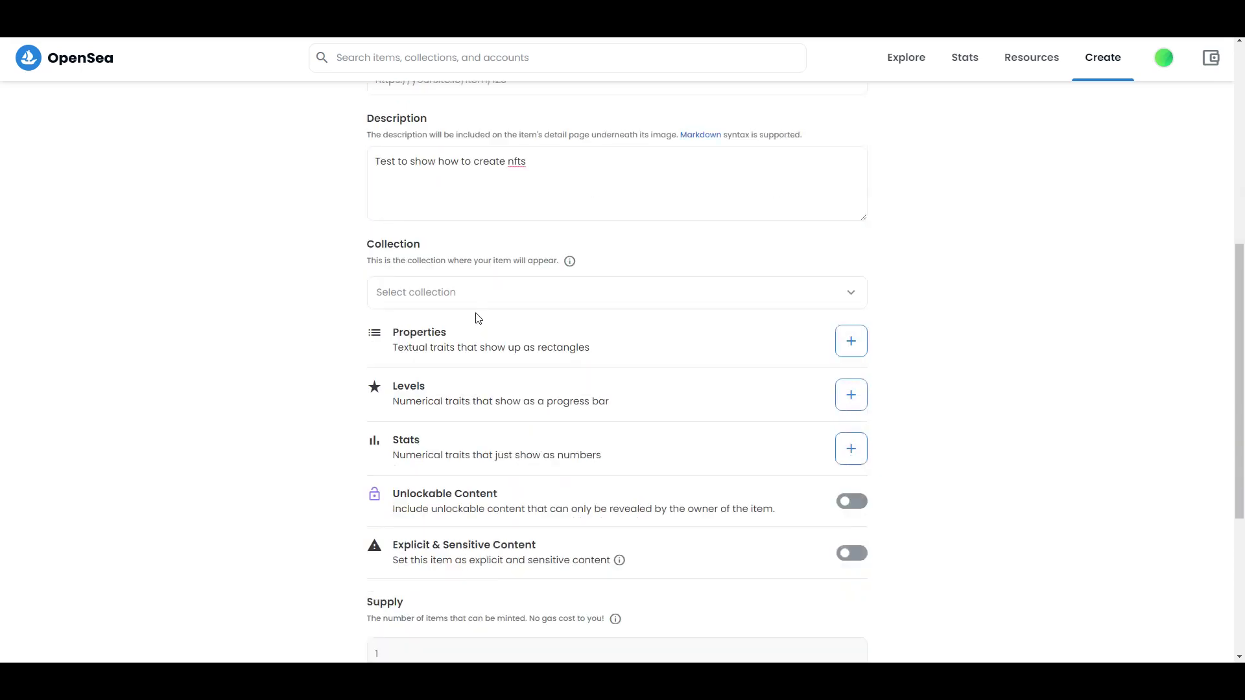
scroll(499, 299, down, 1)
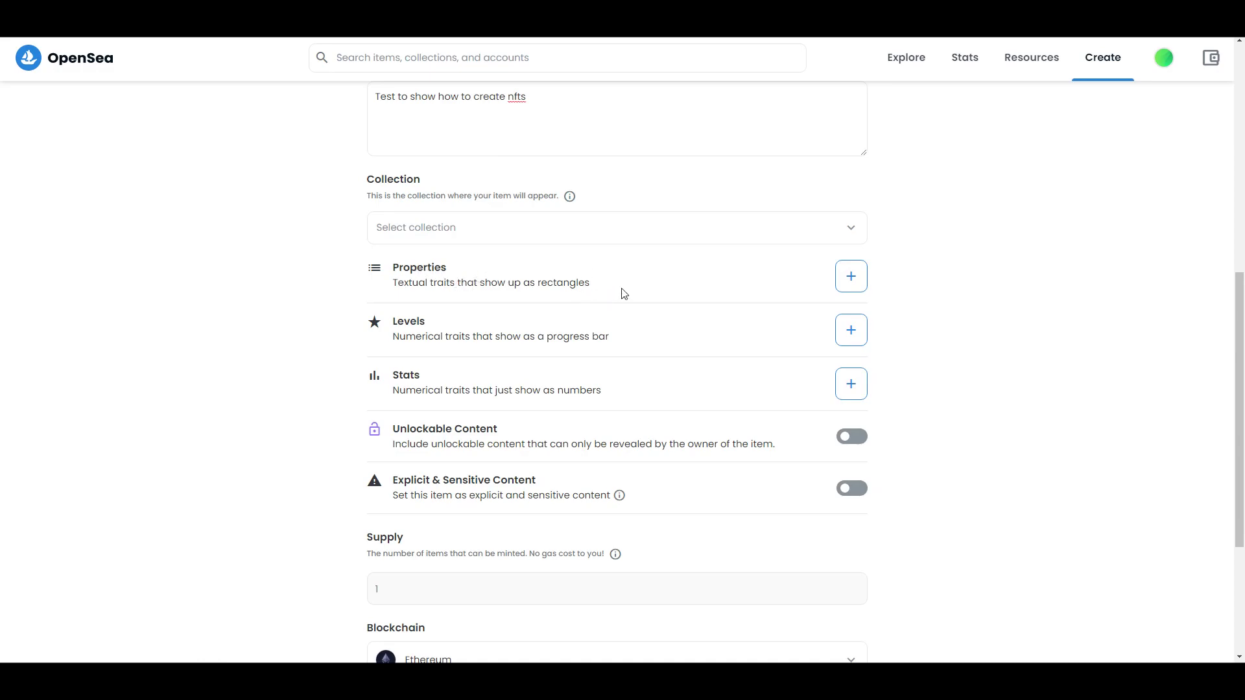
click(853, 277)
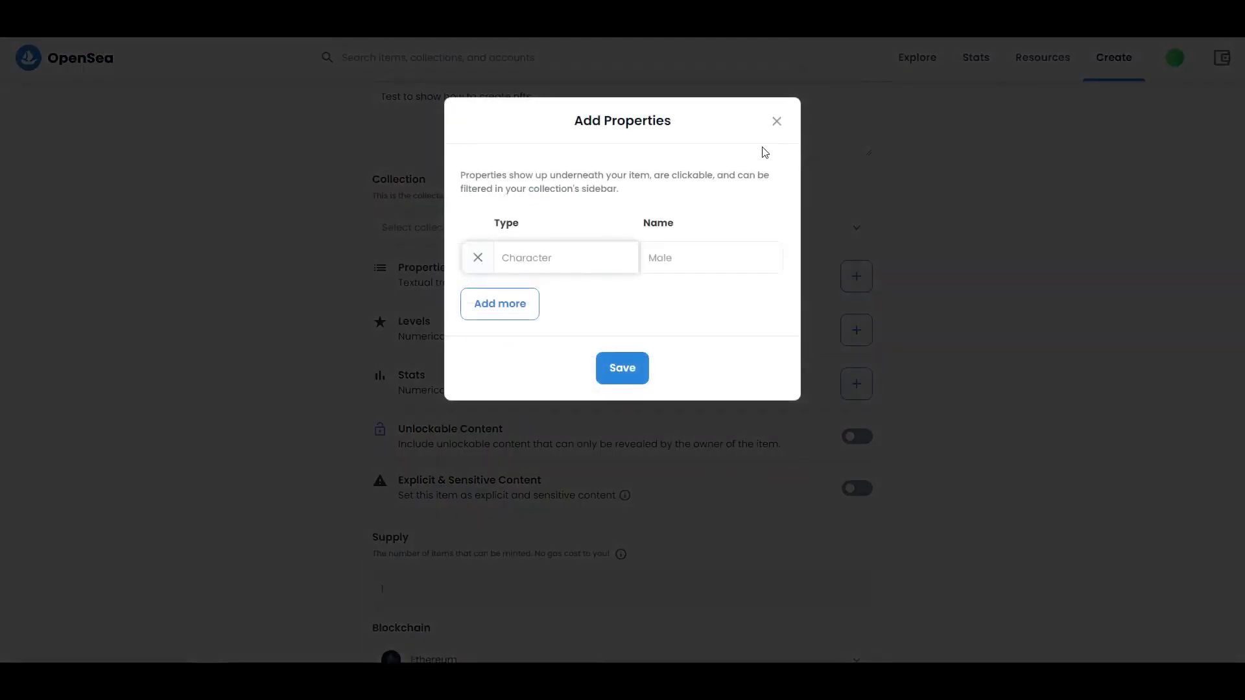
Add a Background trait with value Orange to the item
click(776, 122)
scroll(711, 228, up, 8)
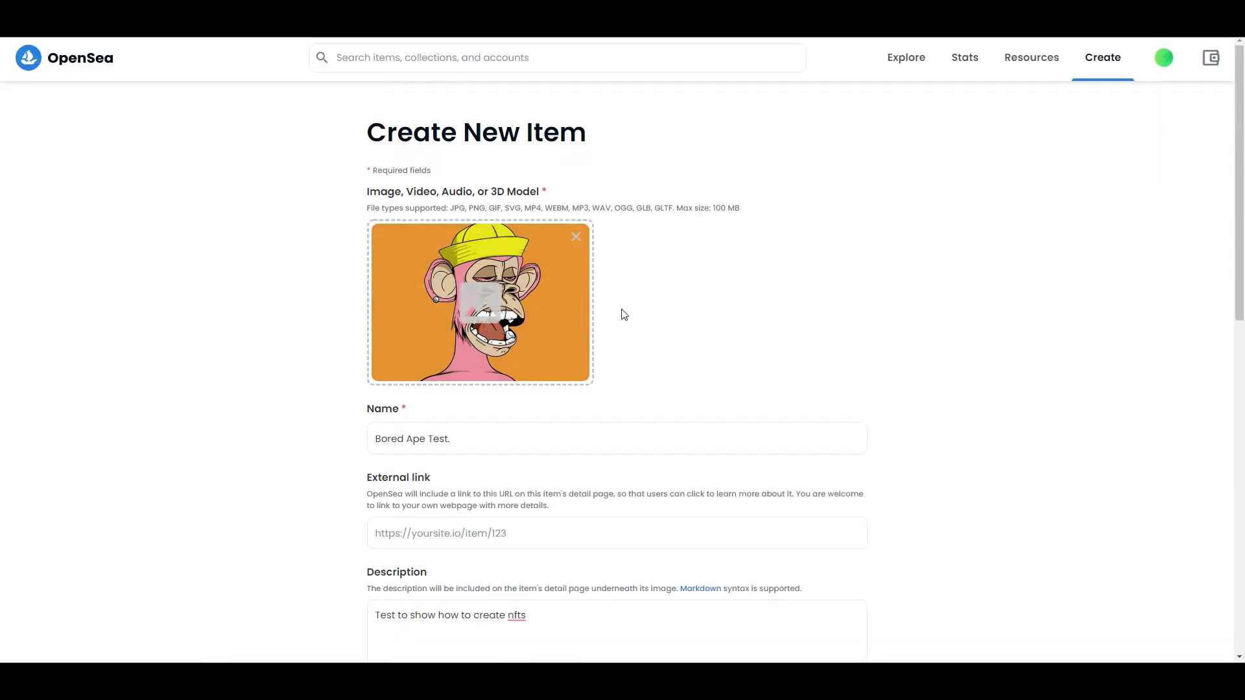
scroll(624, 314, down, 1)
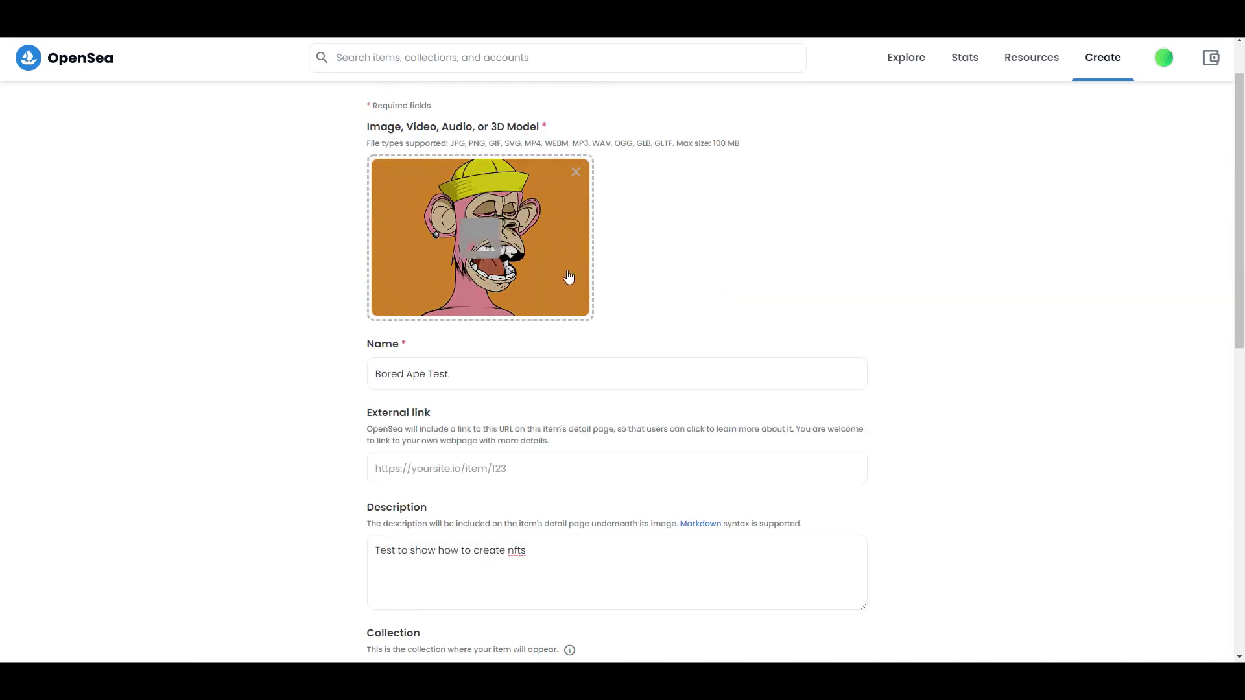
scroll(851, 340, down, 6)
click(852, 340)
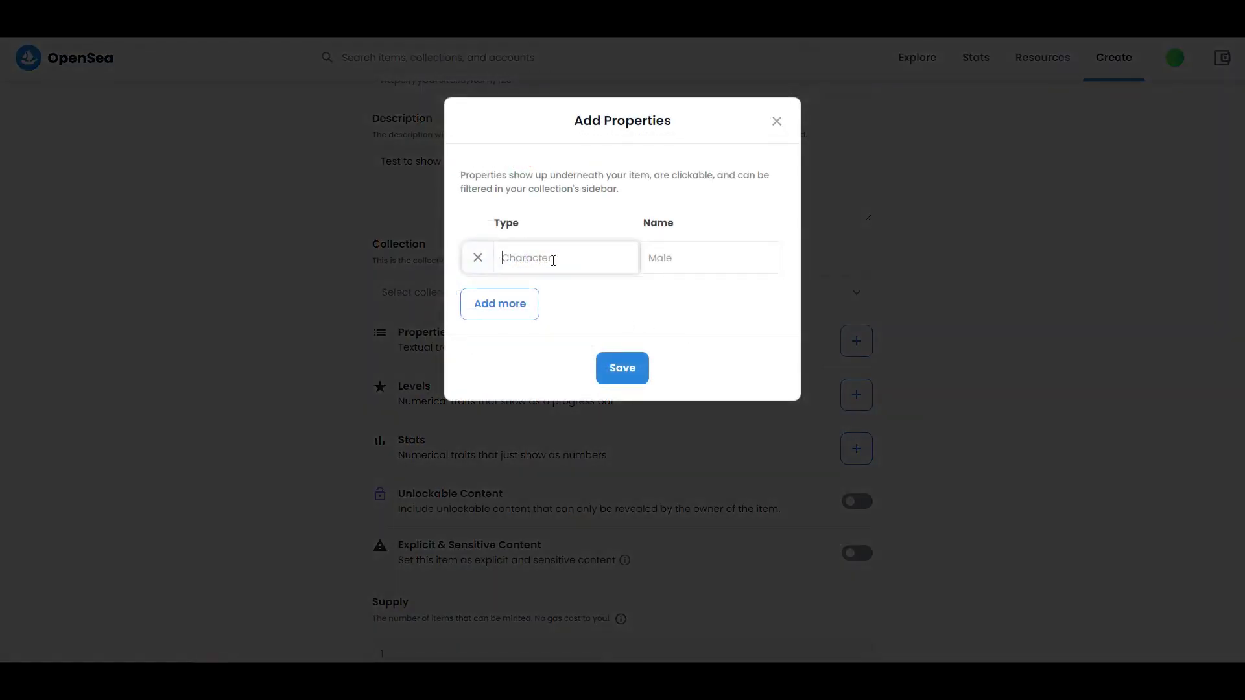
text(Background)
click(692, 258)
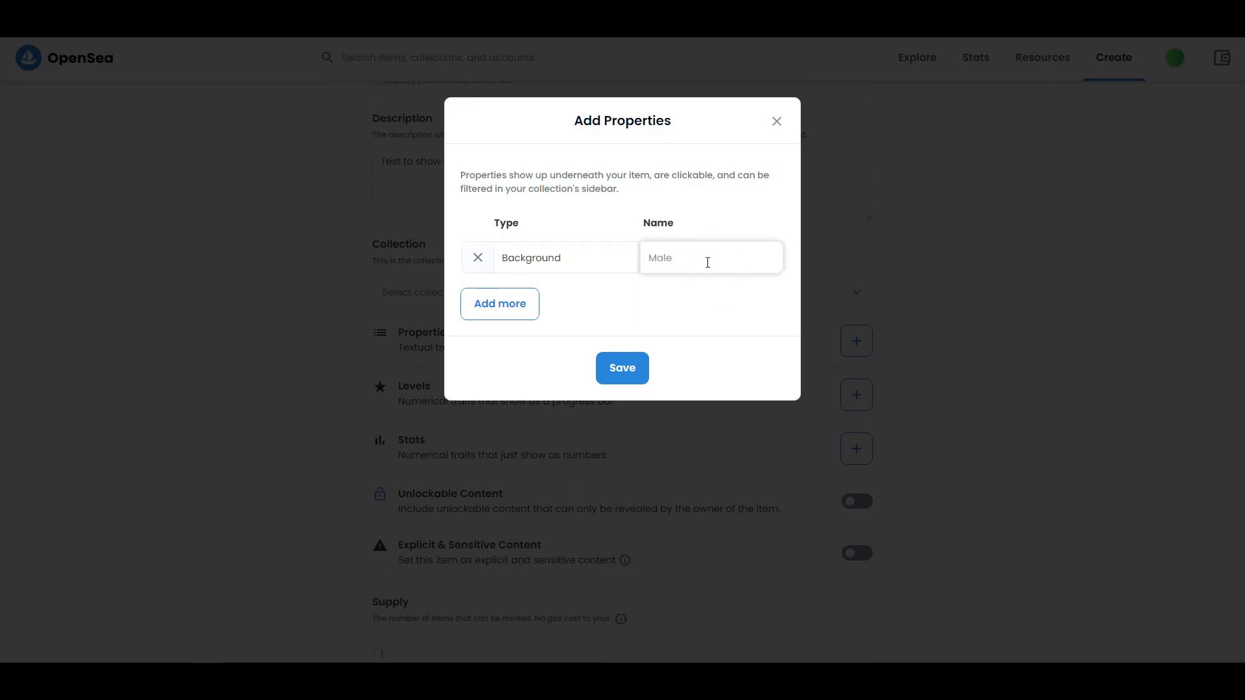
text(Orange)
click(626, 377)
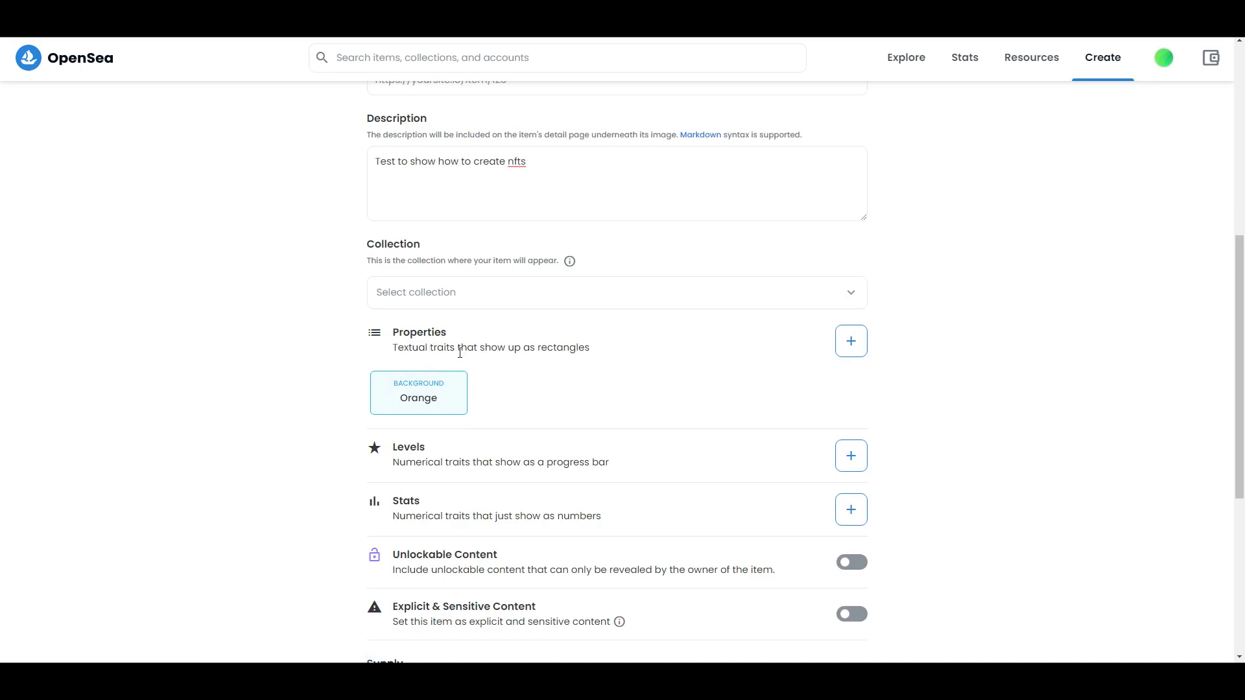
Add a second trait, Fur with value Pink, and save it
click(852, 341)
click(499, 303)
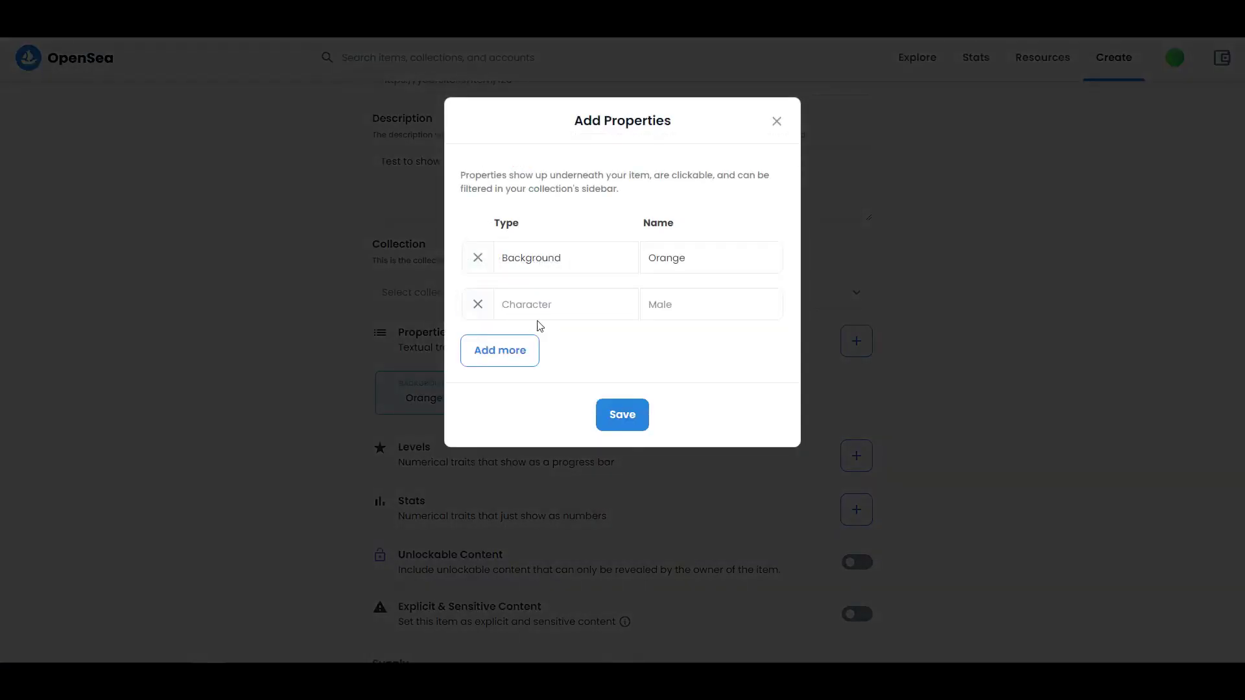
click(569, 306)
text(Fur)
click(708, 307)
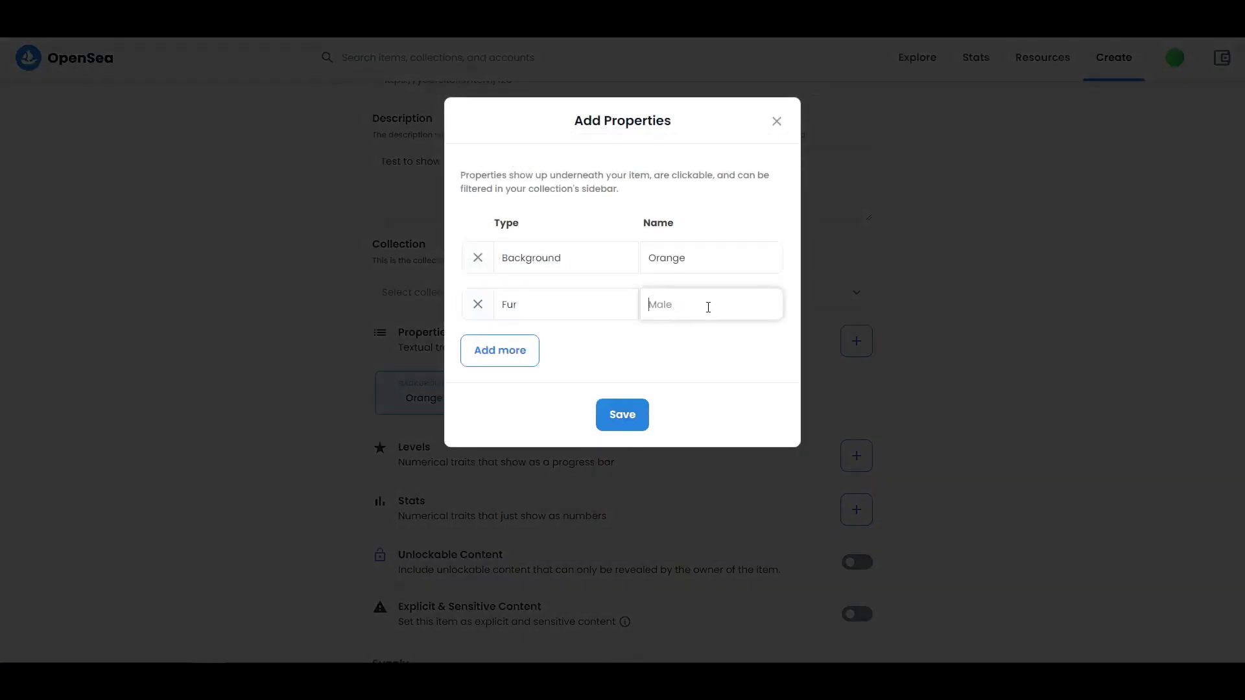
text(Pink)
click(633, 425)
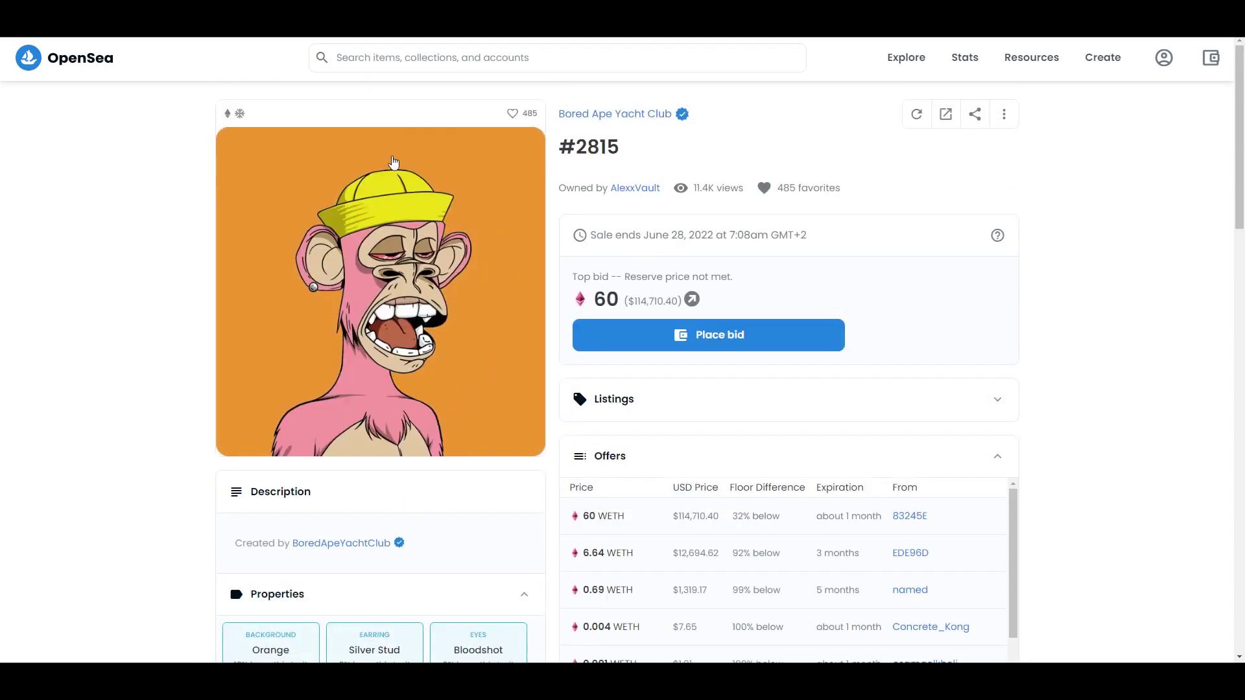
Scroll to the #2815 Properties and filter Bored Ape Yacht Club by Fur: Pink (511 items)
scroll(298, 409, down, 3)
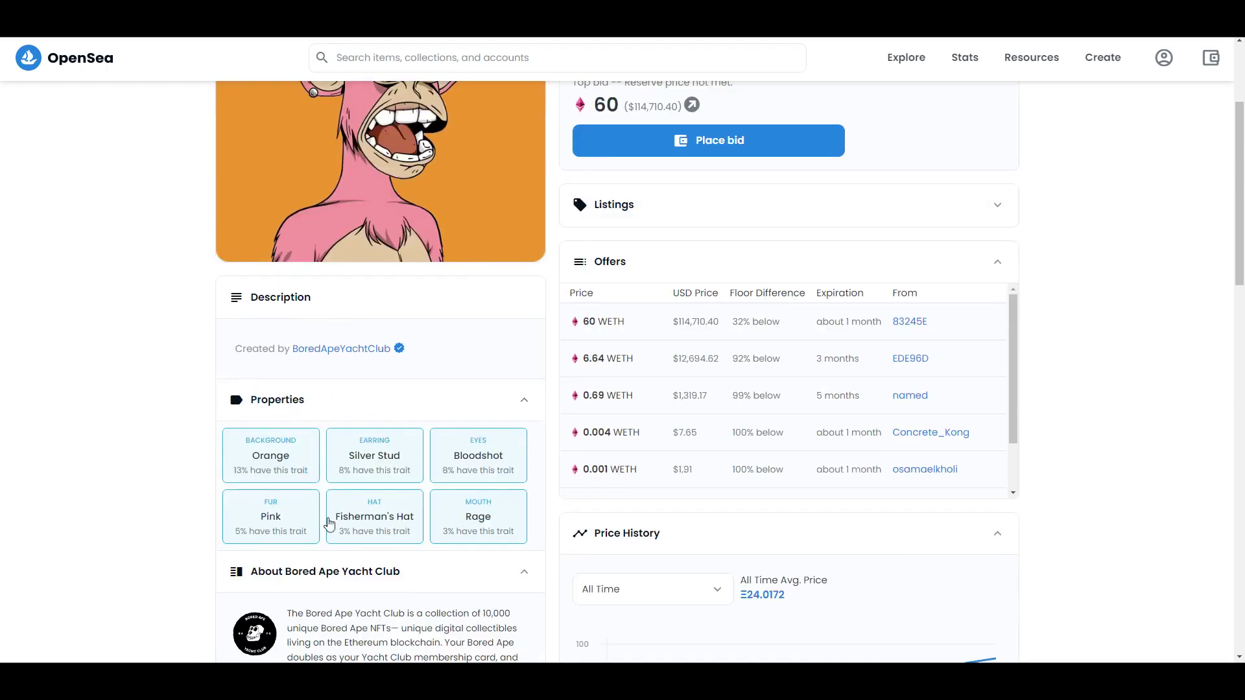
scroll(292, 463, up, 1)
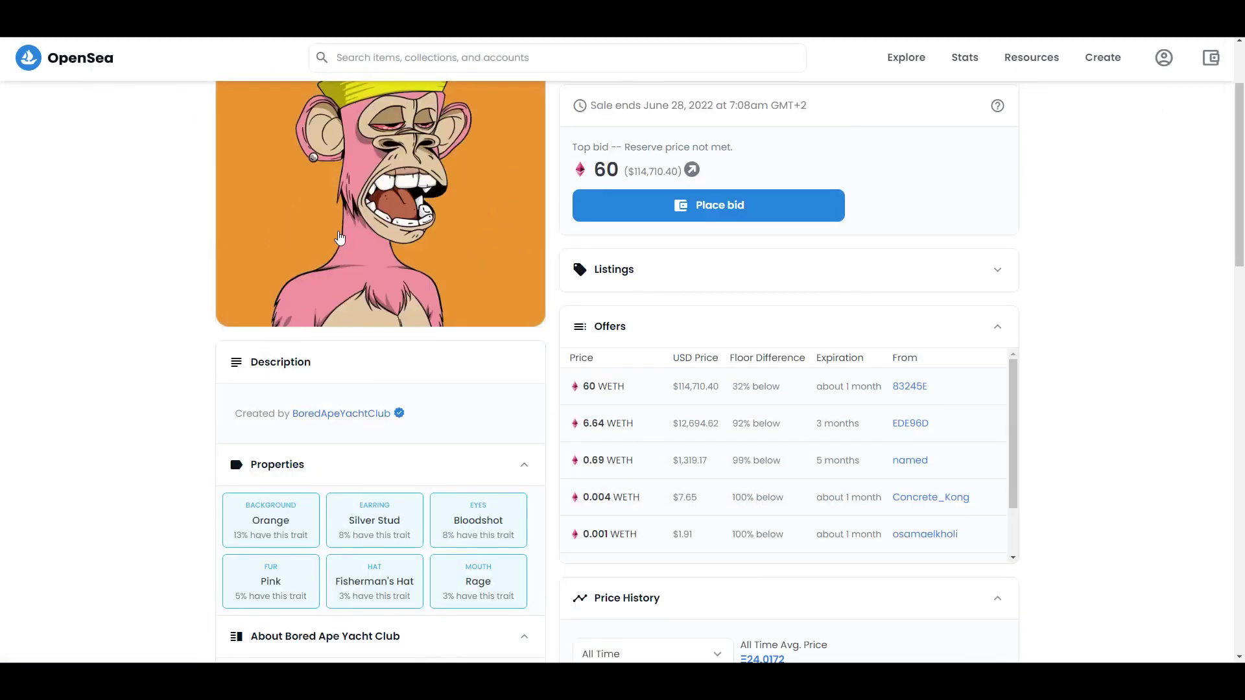
scroll(376, 263, up, 2)
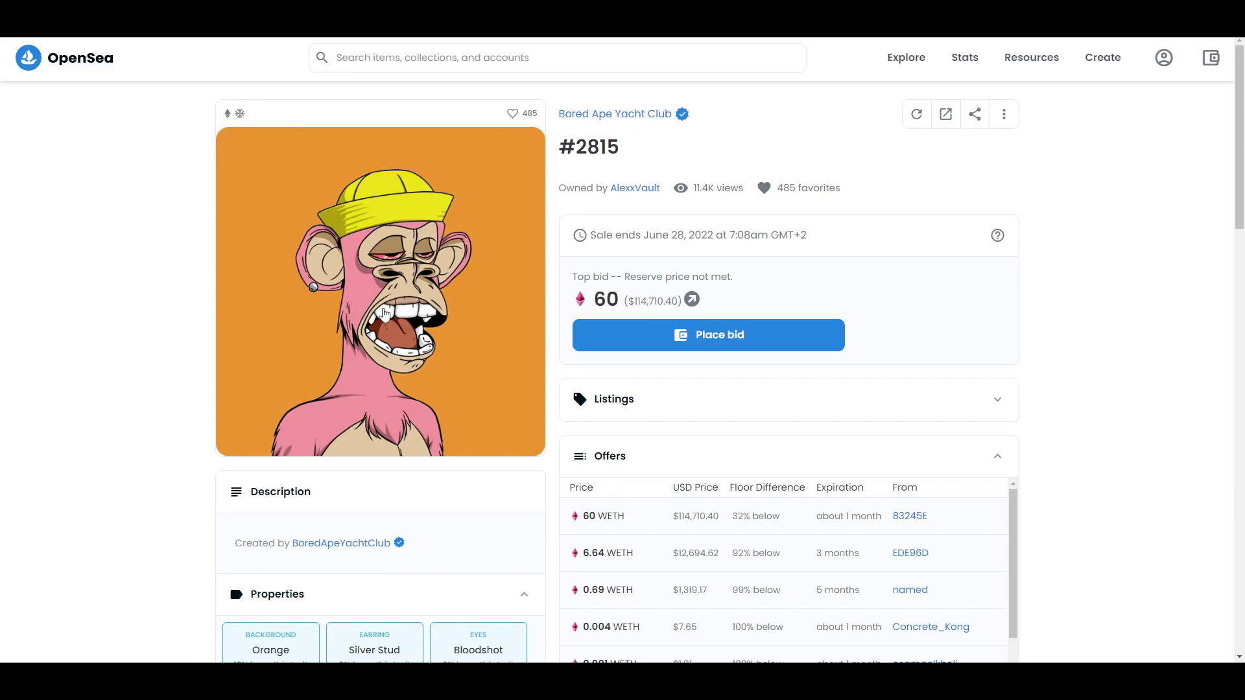
scroll(386, 202, down, 1)
scroll(387, 201, up, 1)
scroll(375, 279, down, 1)
scroll(393, 279, up, 1)
scroll(320, 412, down, 4)
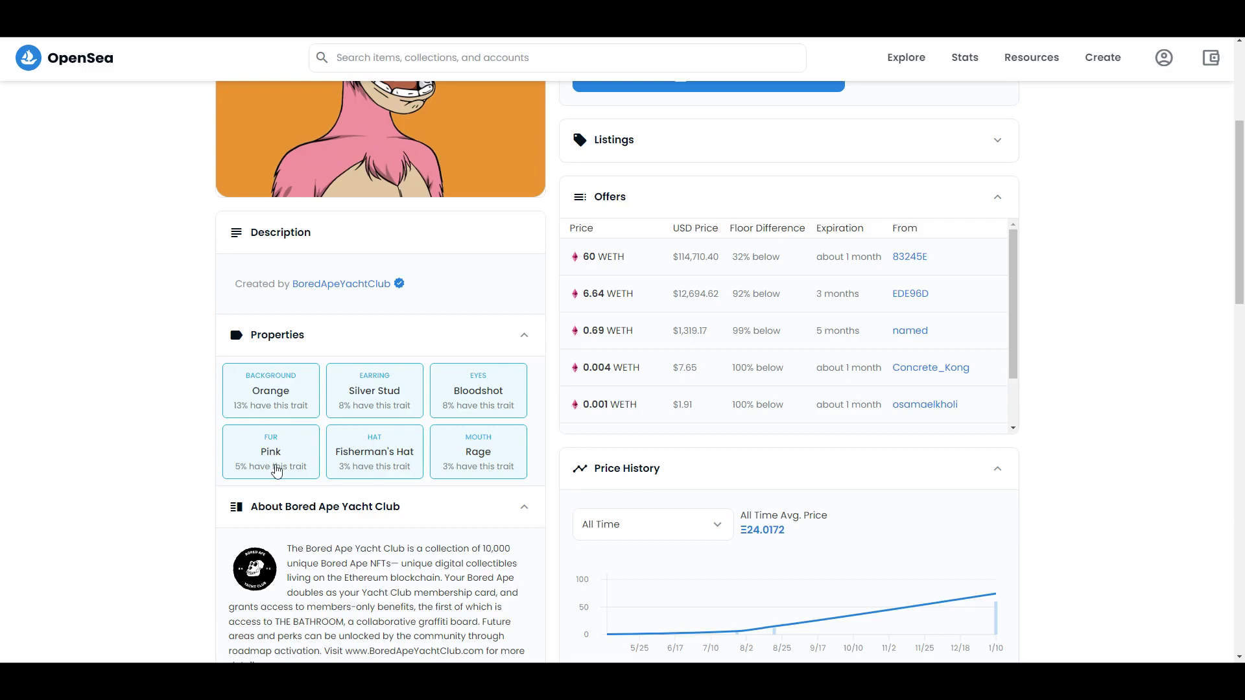
click(286, 461)
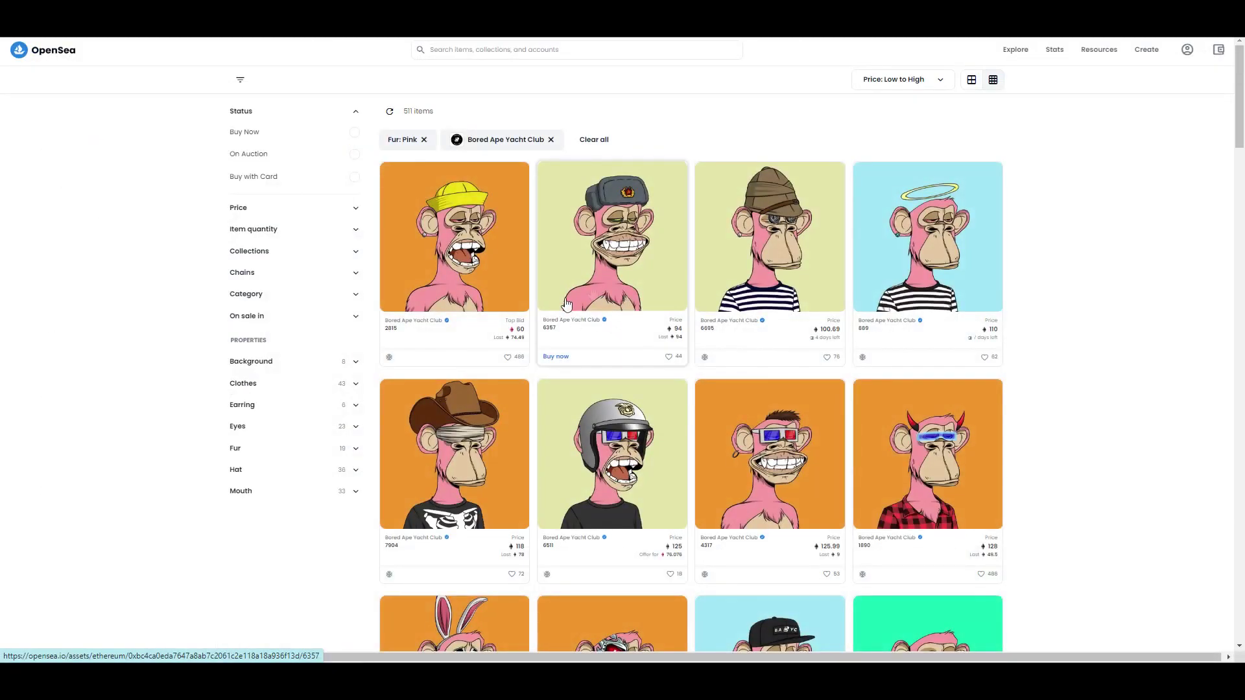
Re-sort the pink-fur ape results from Price: Low to High to Recently Sold
scroll(603, 340, down, 2)
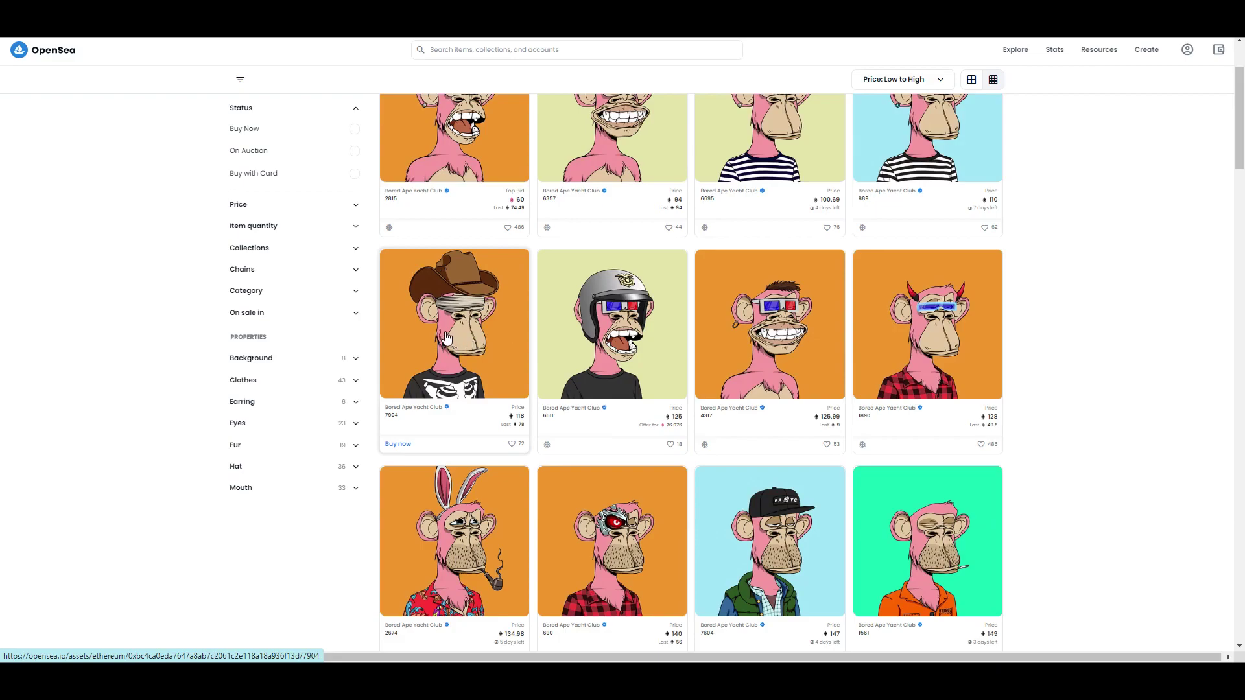
scroll(446, 338, up, 2)
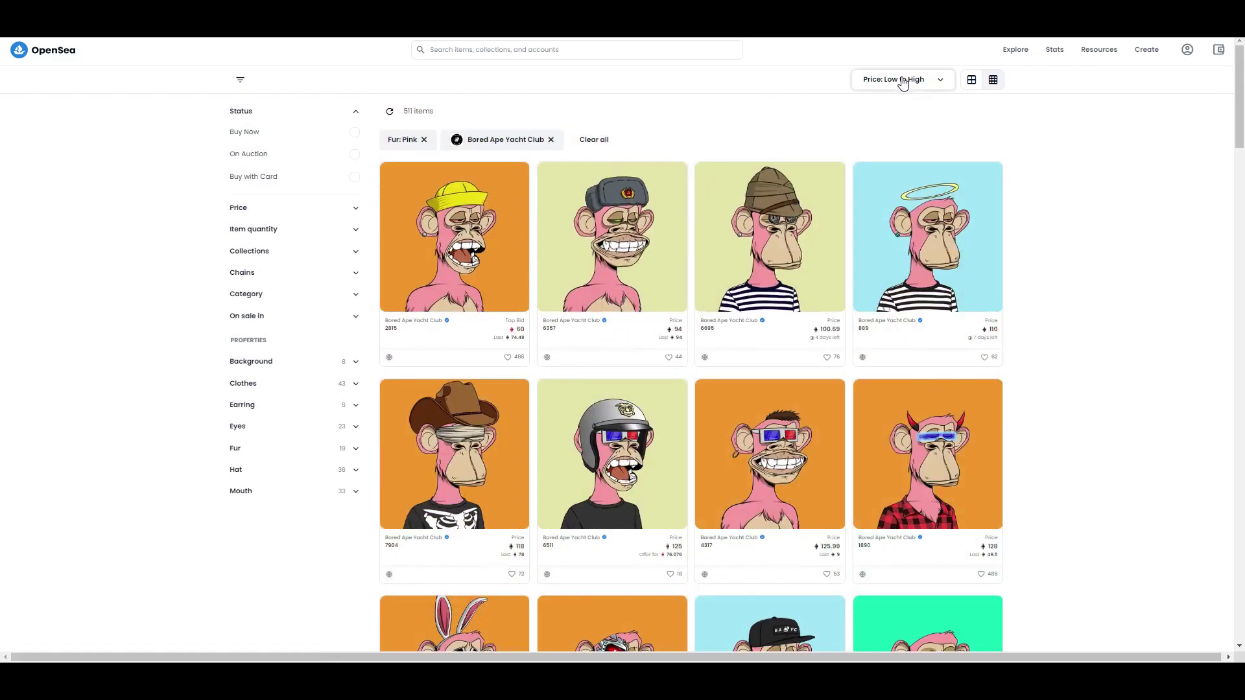
scroll(631, 318, down, 3)
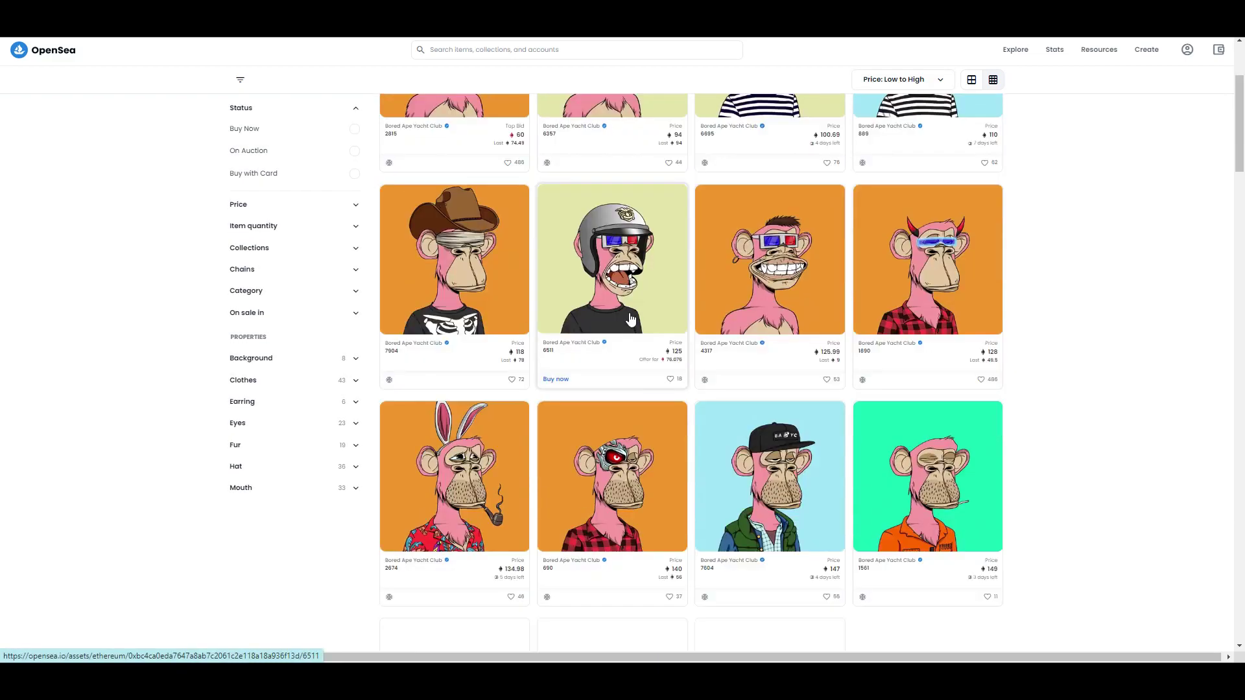
scroll(653, 278, up, 3)
scroll(675, 342, down, 7)
scroll(704, 329, up, 3)
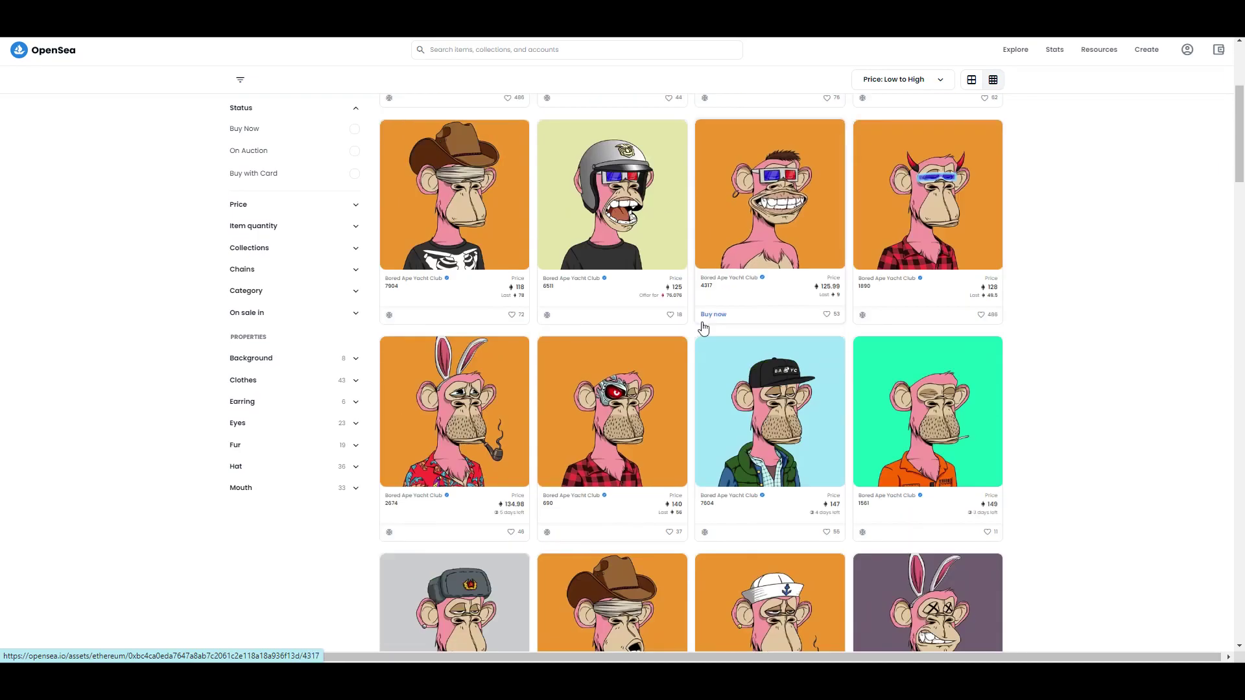
scroll(703, 329, up, 4)
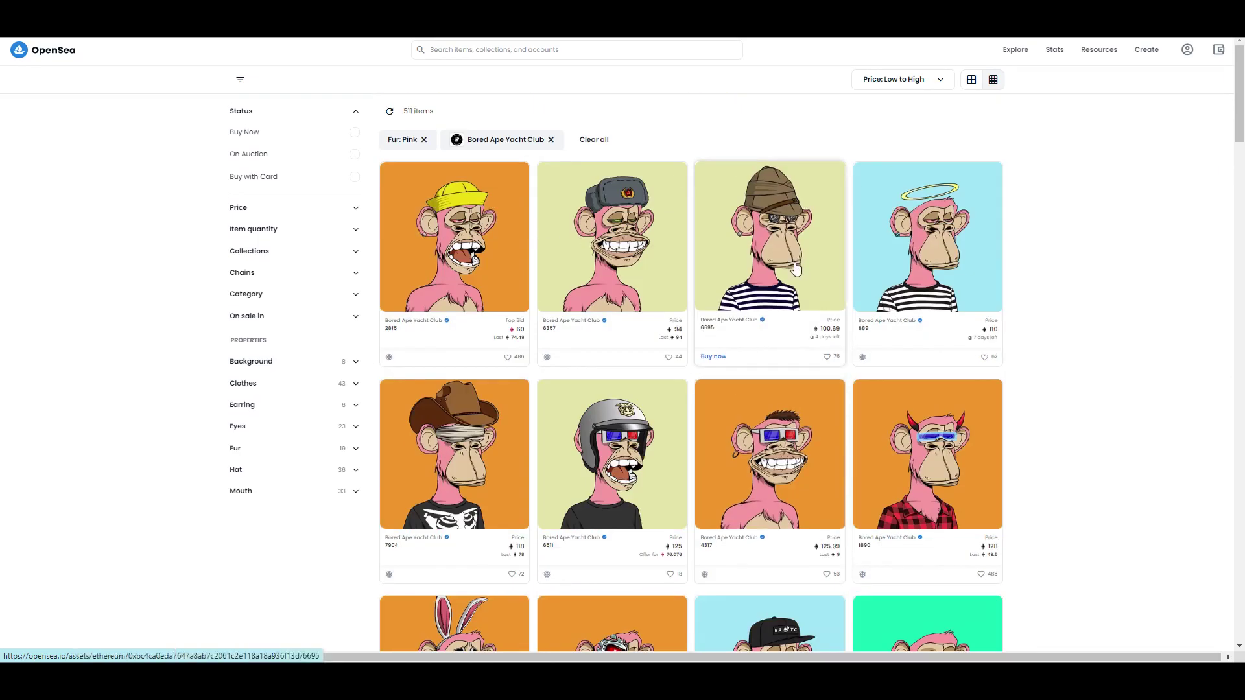
click(902, 81)
click(887, 145)
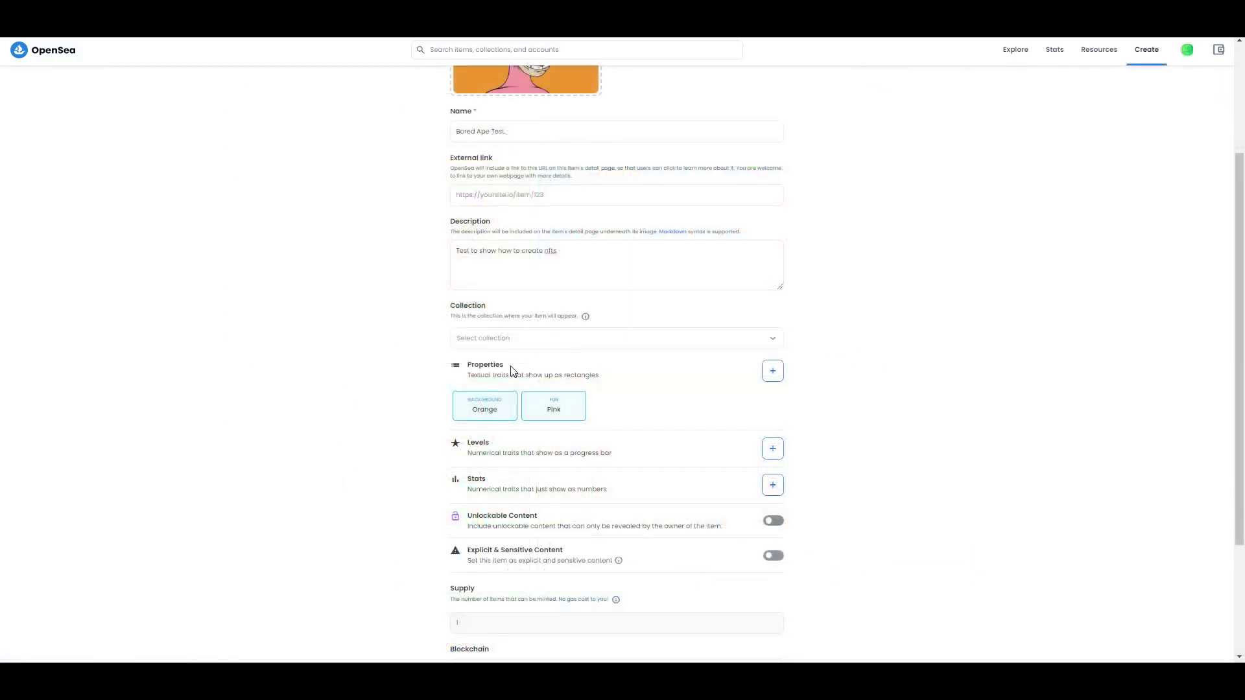
On the Create New Item form, switch on the Unlockable Content toggle for Bored Ape Test
drag(507, 376, 499, 379)
click(635, 421)
scroll(629, 386, down, 2)
drag(467, 314, 539, 393)
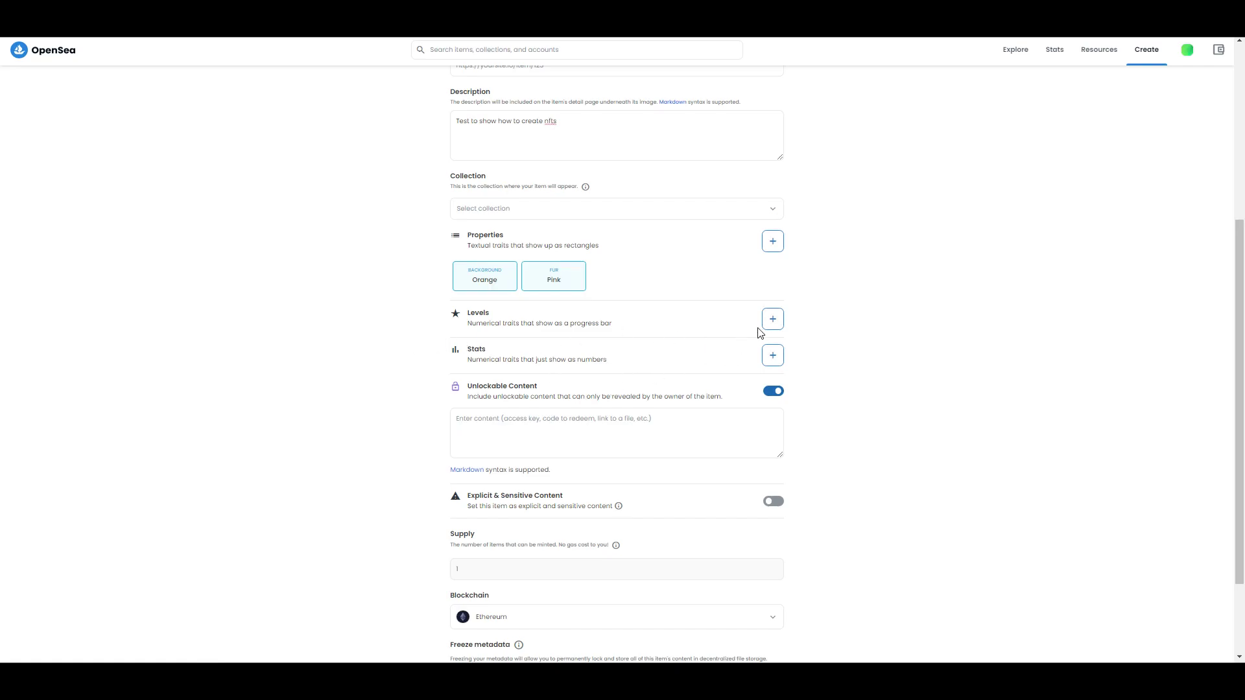
click(772, 320)
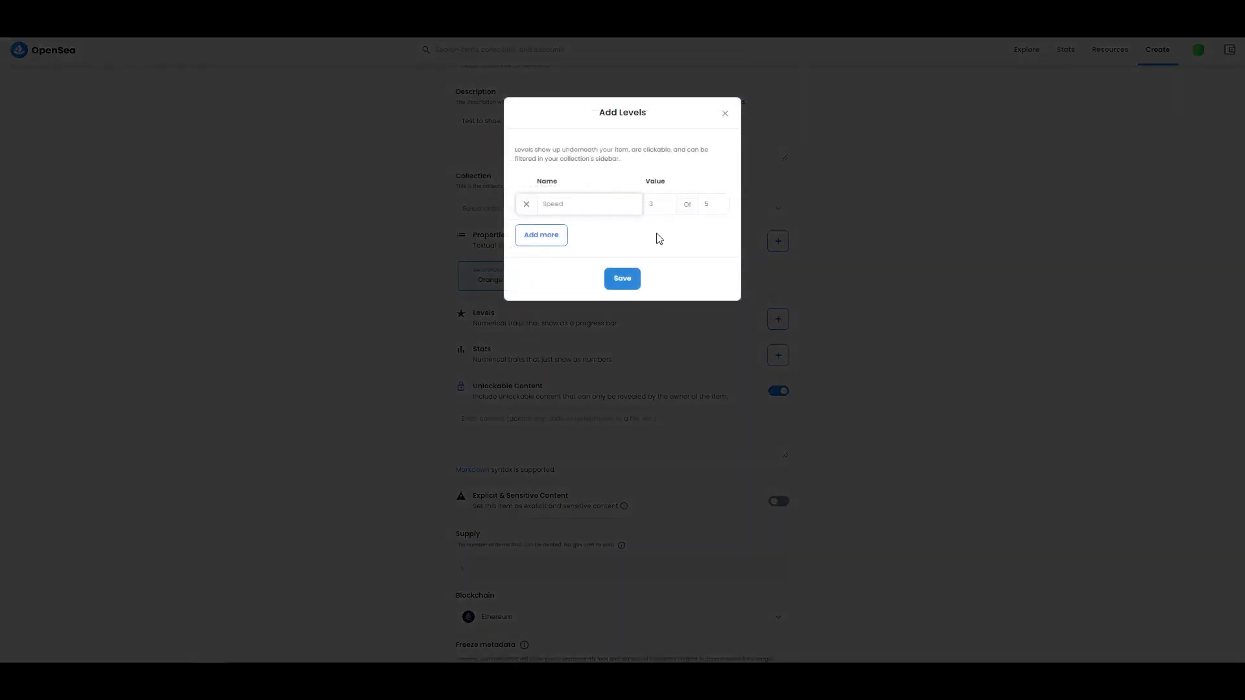
double_click(668, 206)
key(Escape)
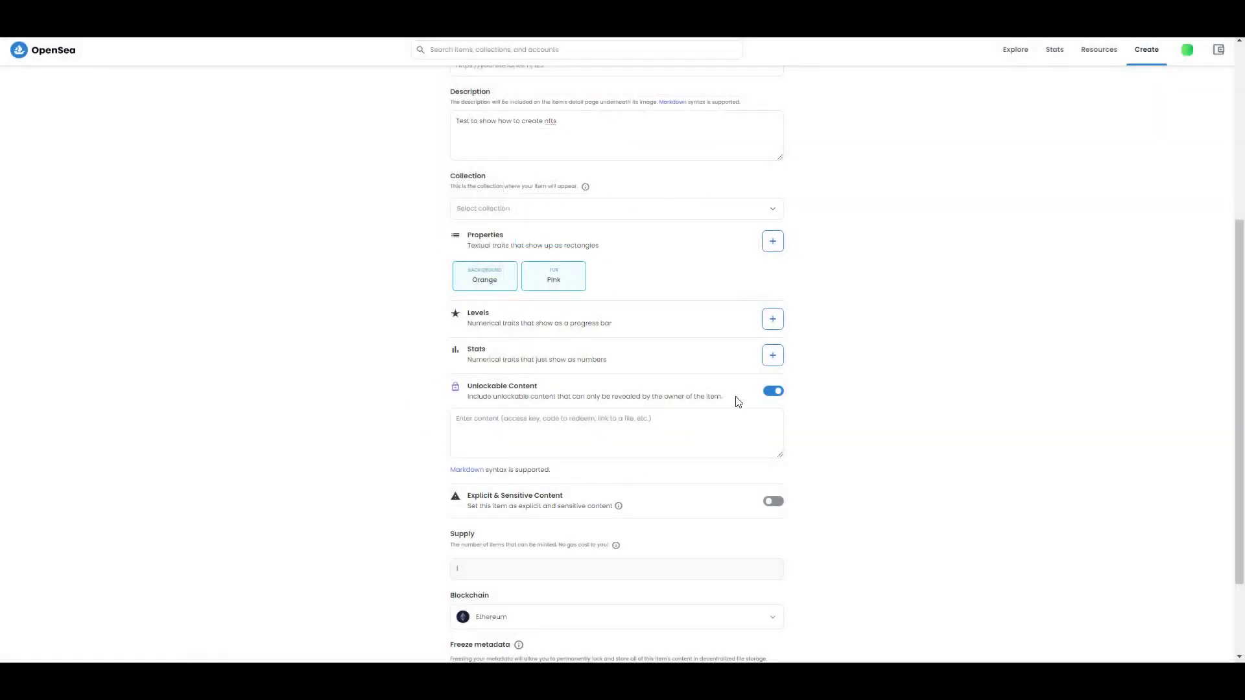
scroll(738, 402, down, 2)
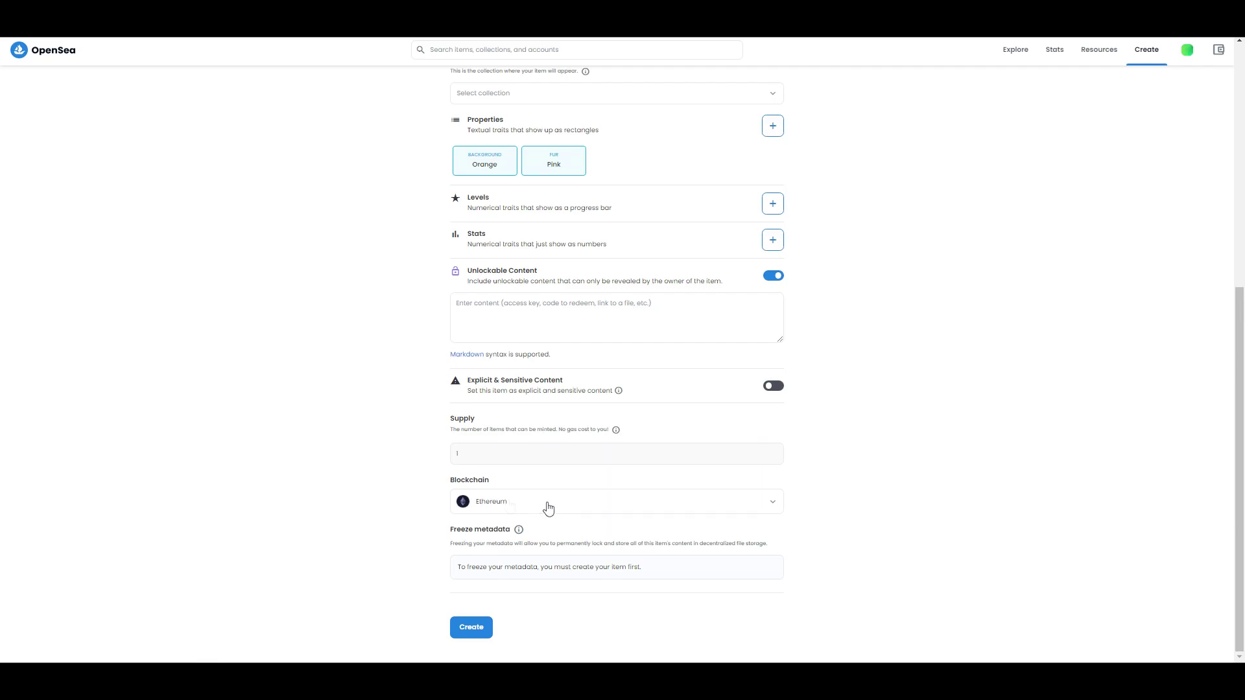
Change the Blockchain dropdown from Ethereum to Polygon
click(511, 505)
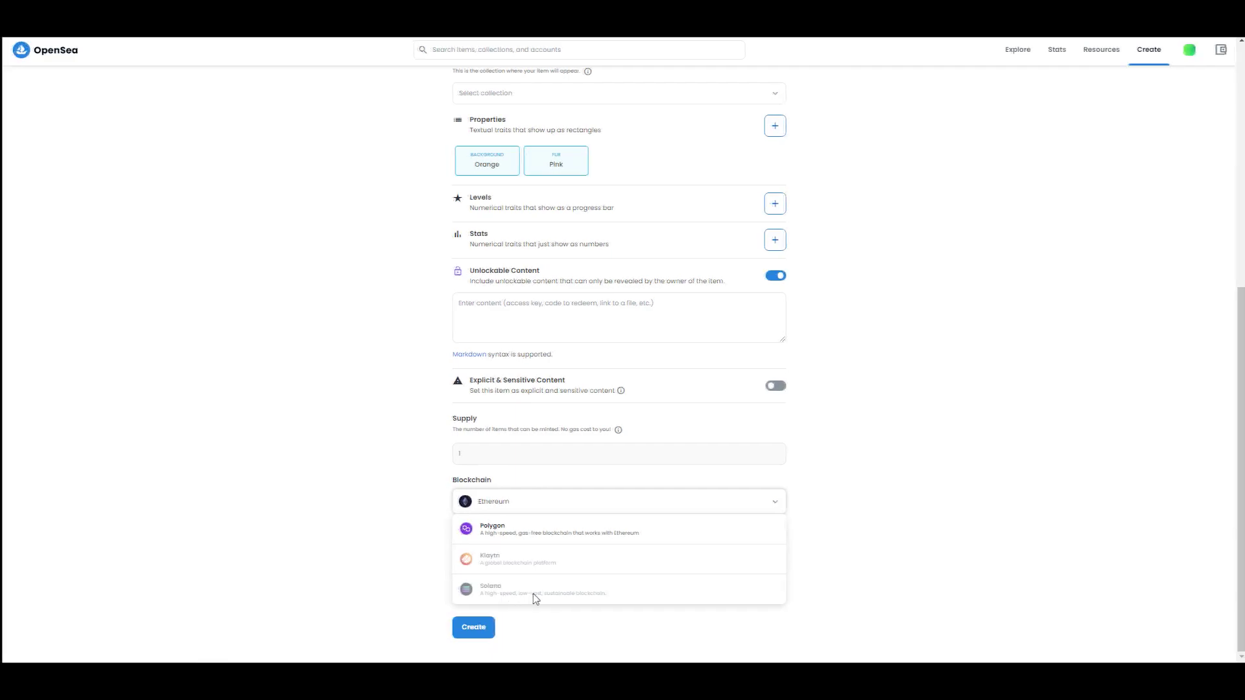
click(501, 539)
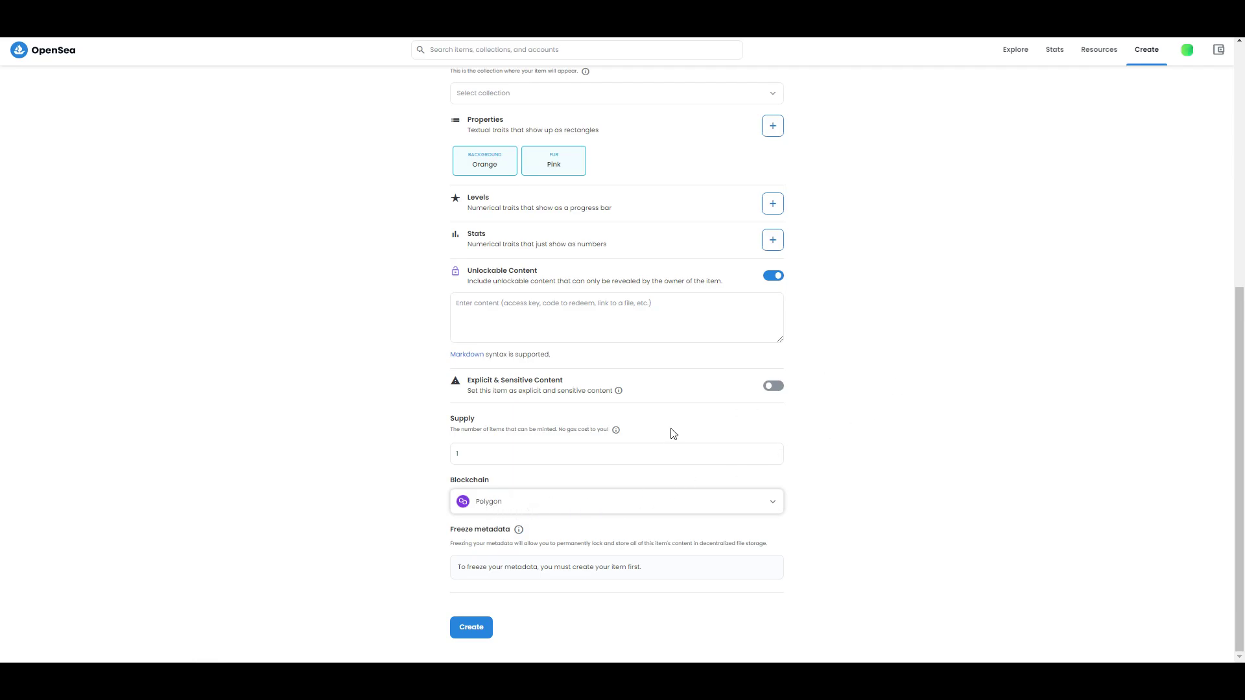
Submit the Bored Ape Test form on Polygon with Create, bringing up the 'Almost done' robot check
scroll(564, 500, up, 7)
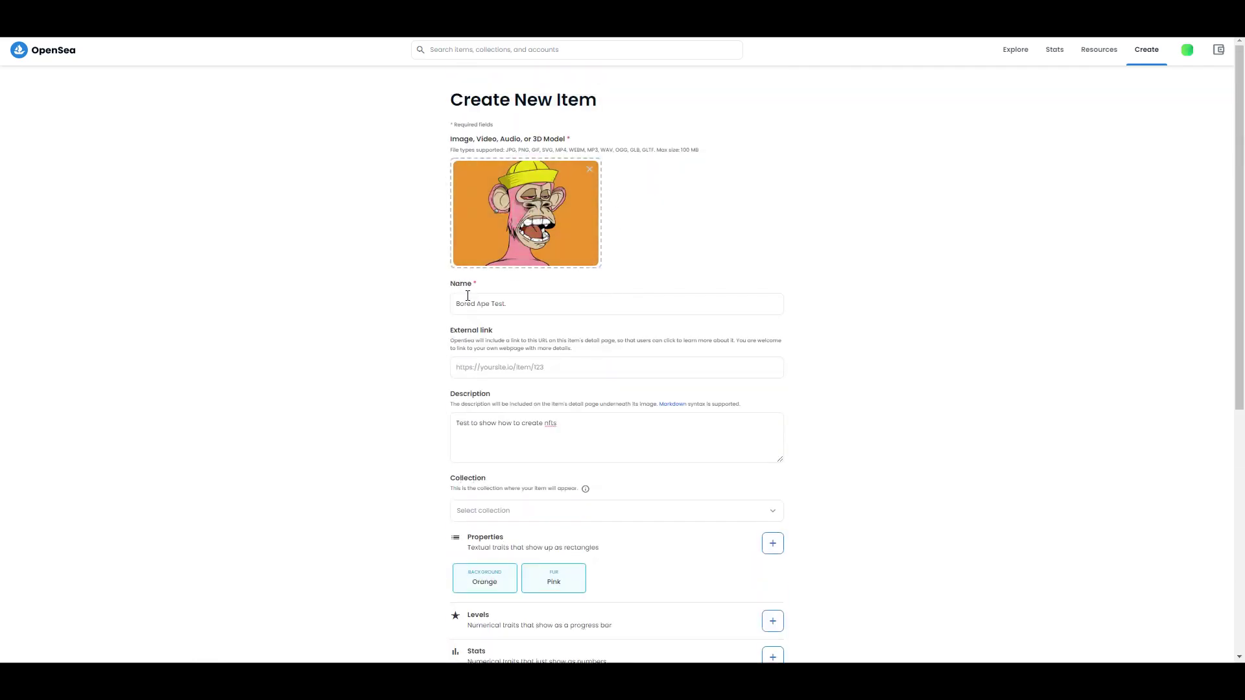
scroll(508, 506, down, 7)
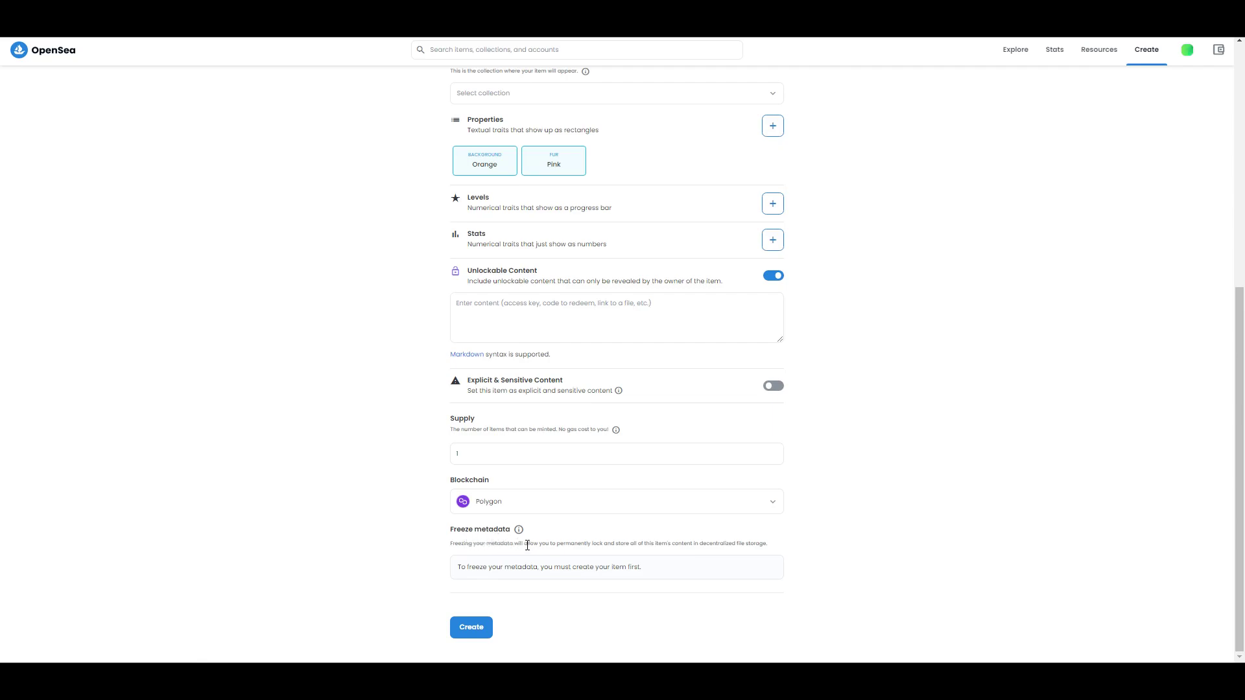
scroll(895, 367, up, 7)
scroll(668, 325, down, 6)
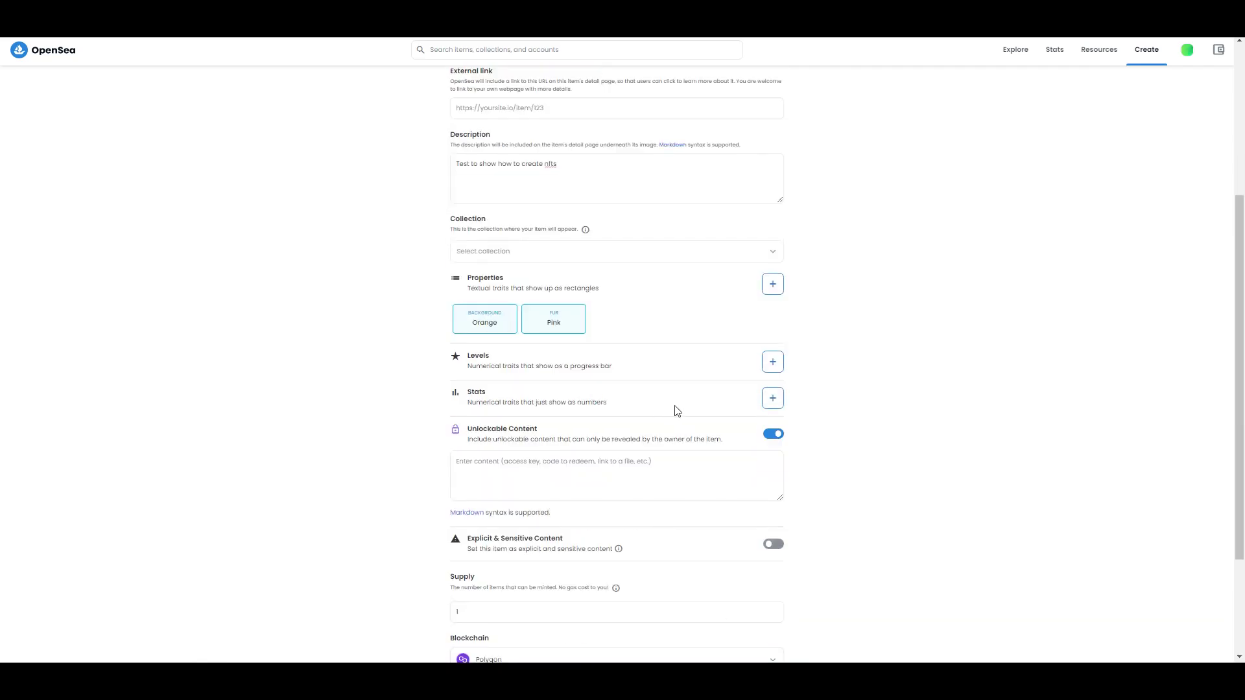
scroll(632, 428, down, 1)
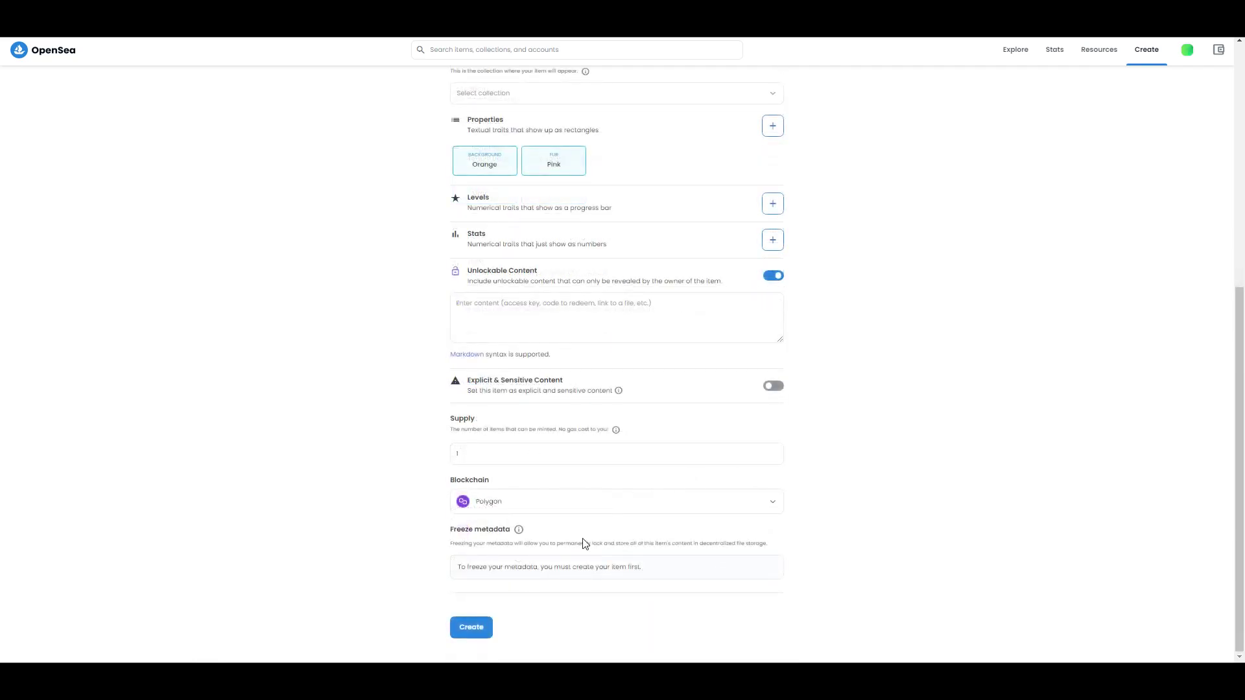
click(471, 628)
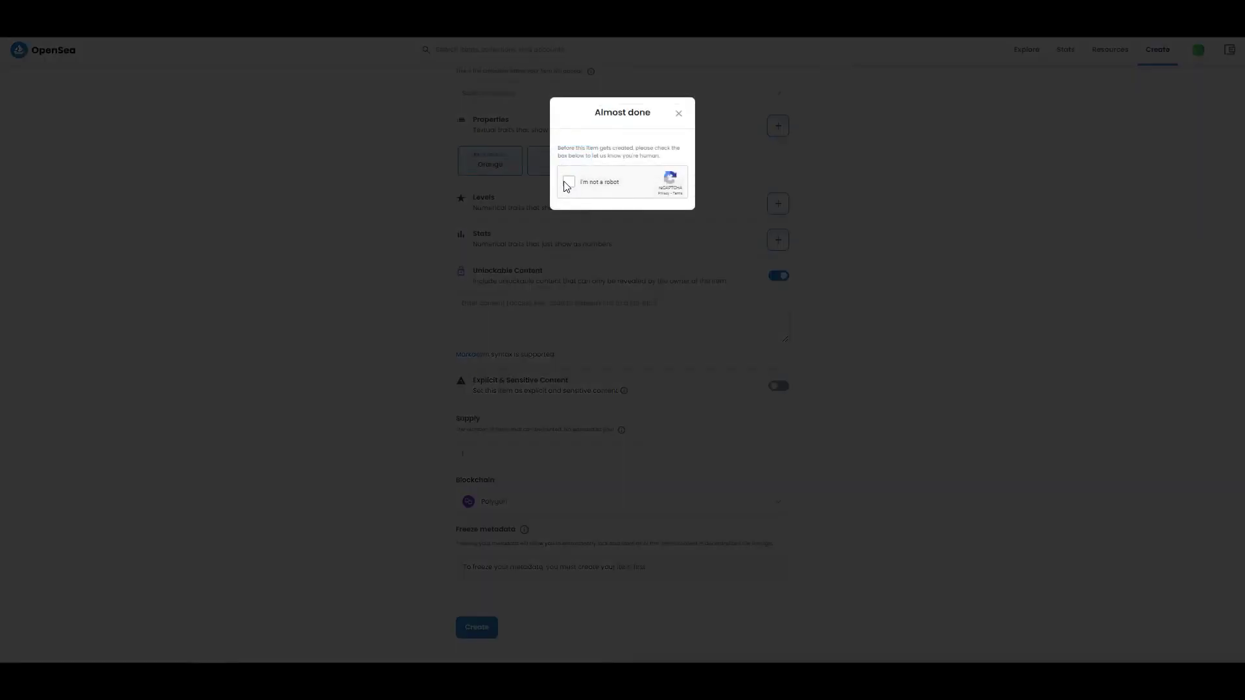
Pass the 'I'm not a robot' check to mint Bored Ape Test, then review its description
click(569, 184)
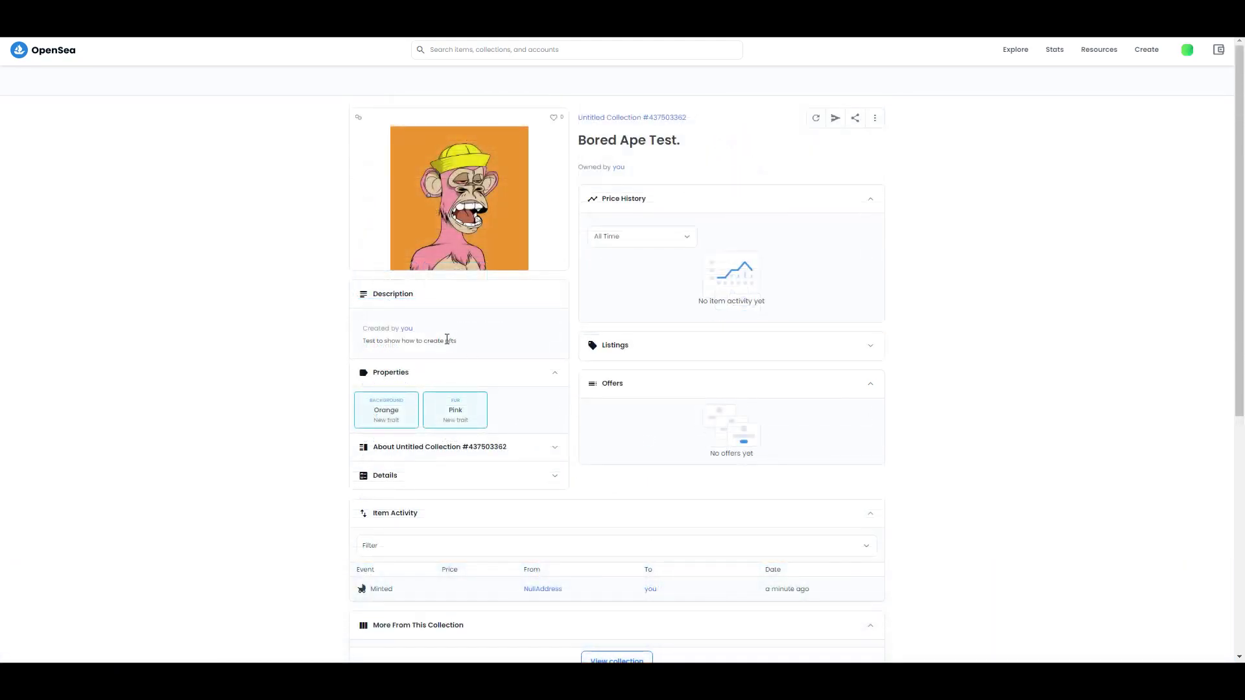
drag(361, 335, 415, 329)
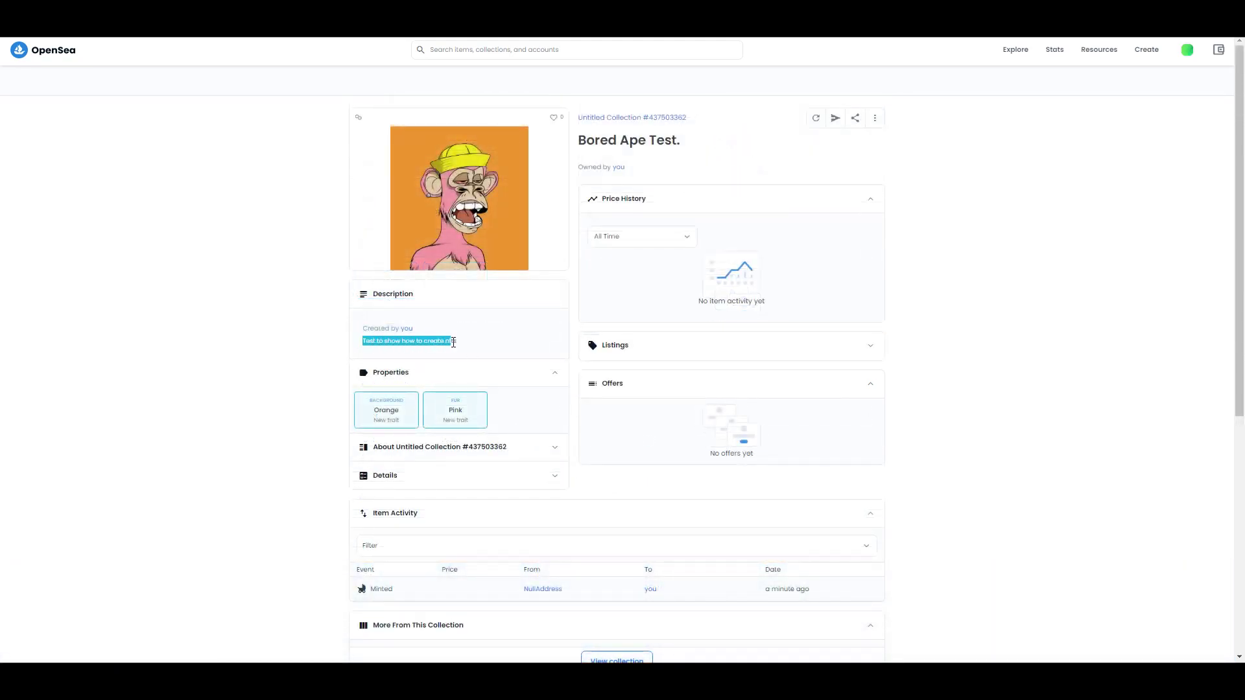
drag(453, 342, 461, 347)
click(466, 339)
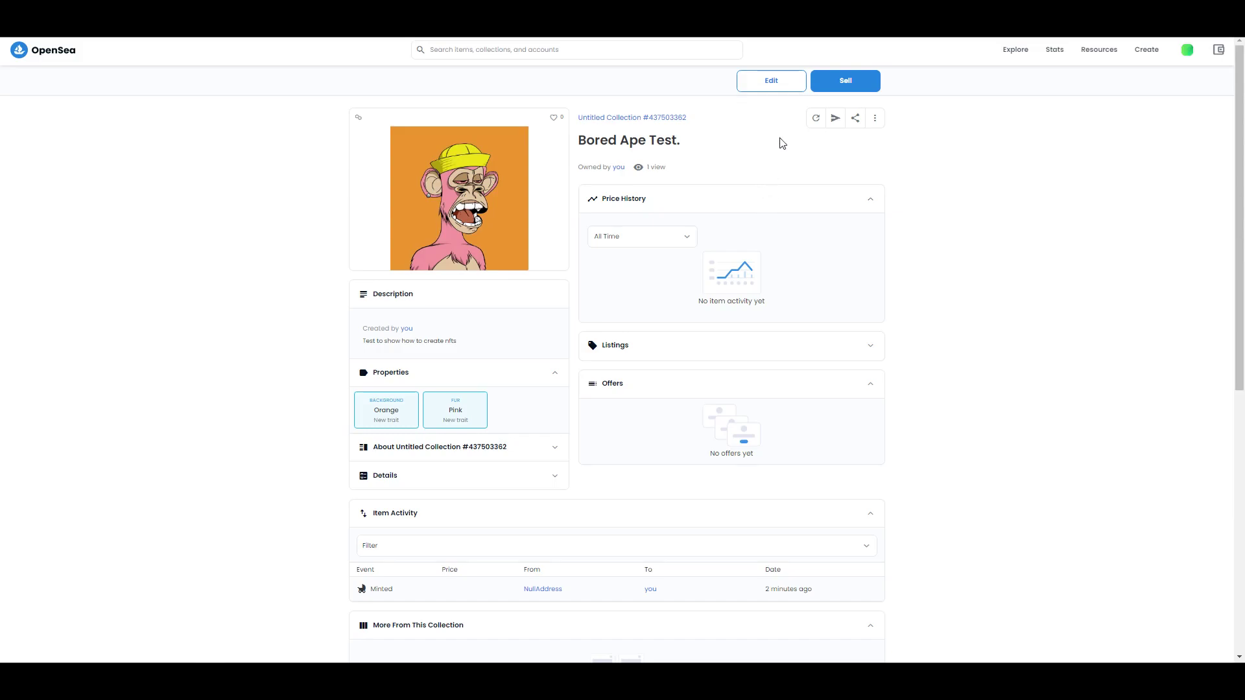
Open the minted item's Edit form and scroll through its fields
click(777, 88)
scroll(568, 405, down, 4)
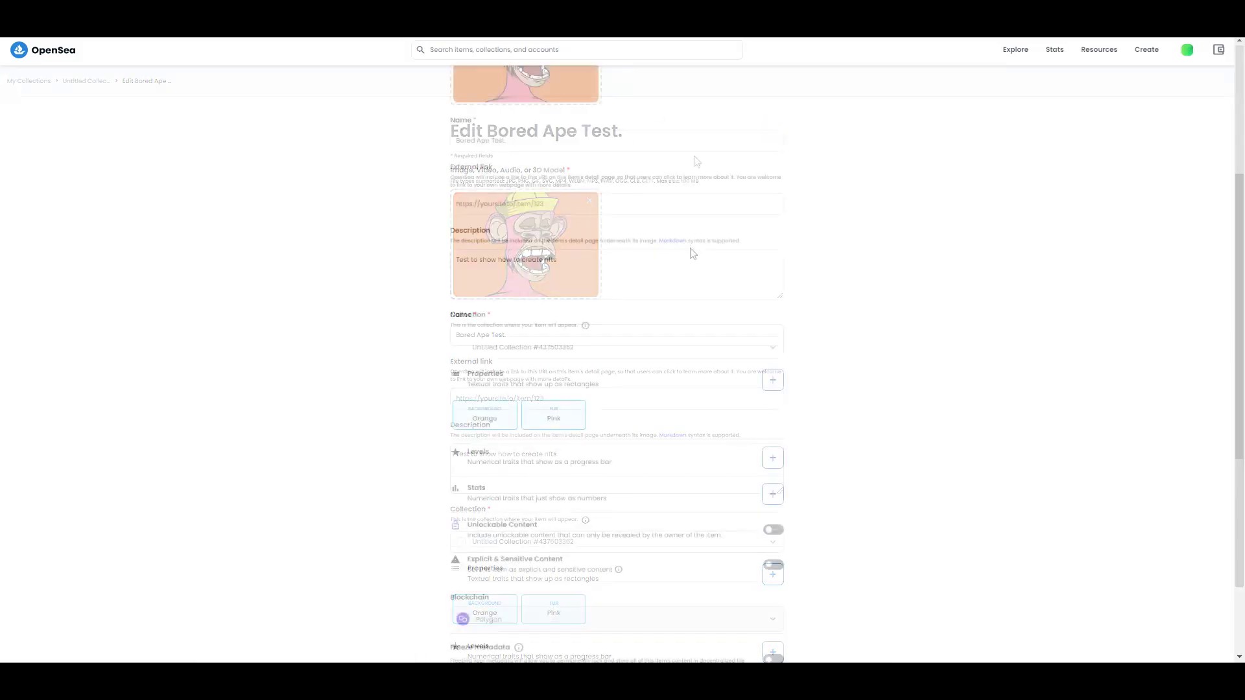
scroll(583, 349, down, 1)
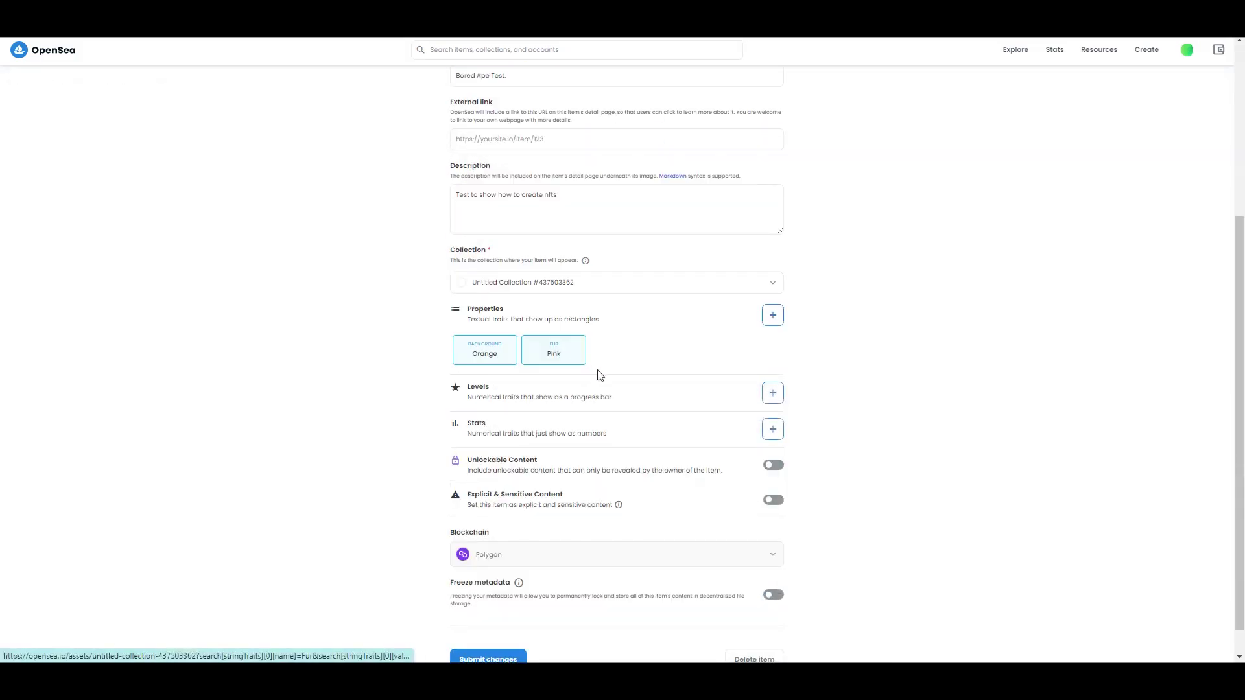
scroll(598, 372, down, 1)
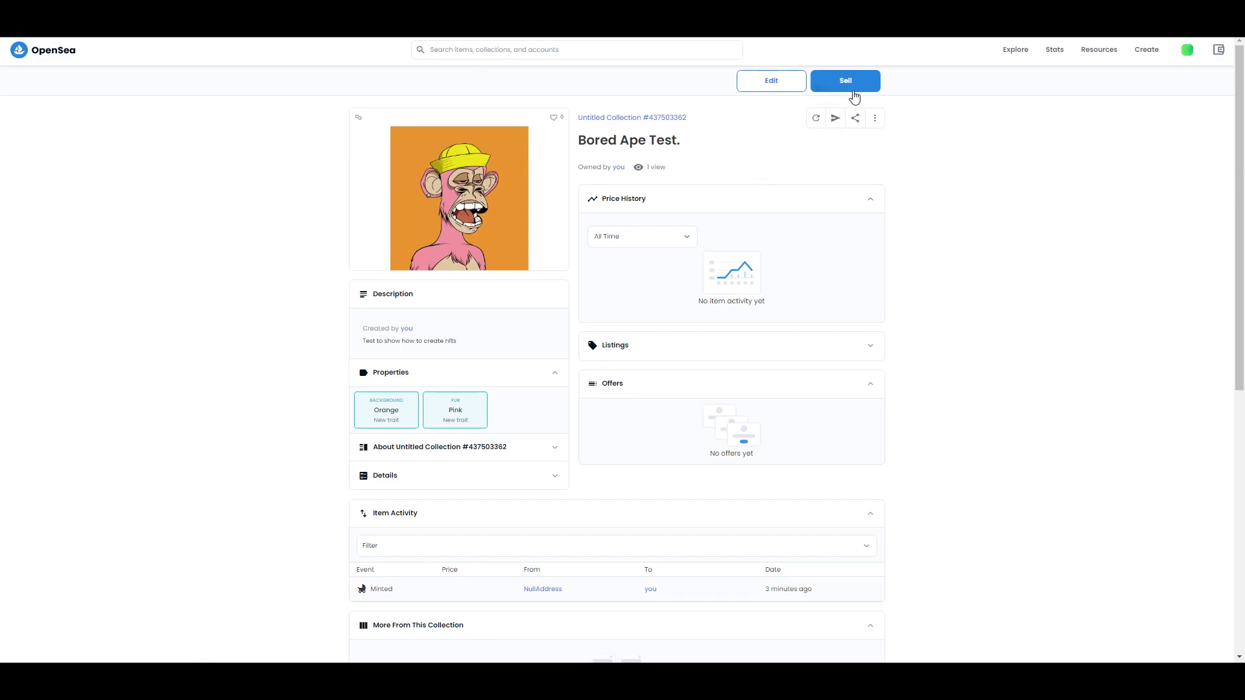
Start selling Bored Ape Test with a price of 0.1 ETH
click(841, 81)
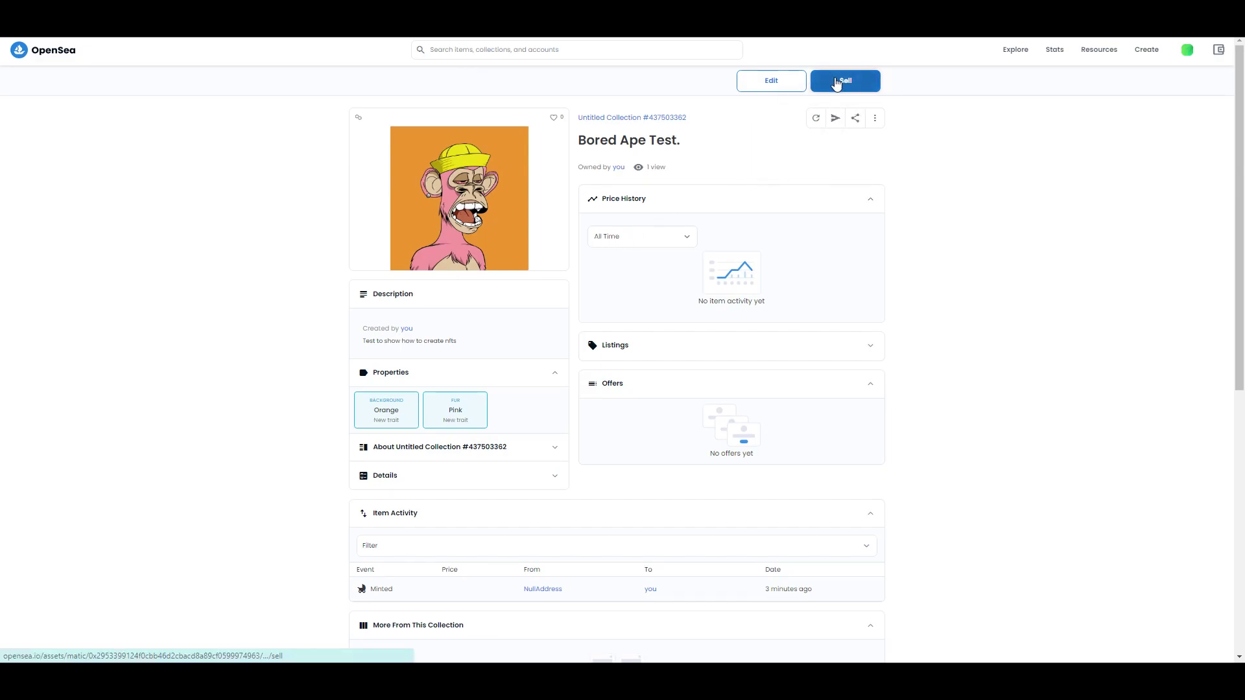
click(259, 177)
text(0.1)
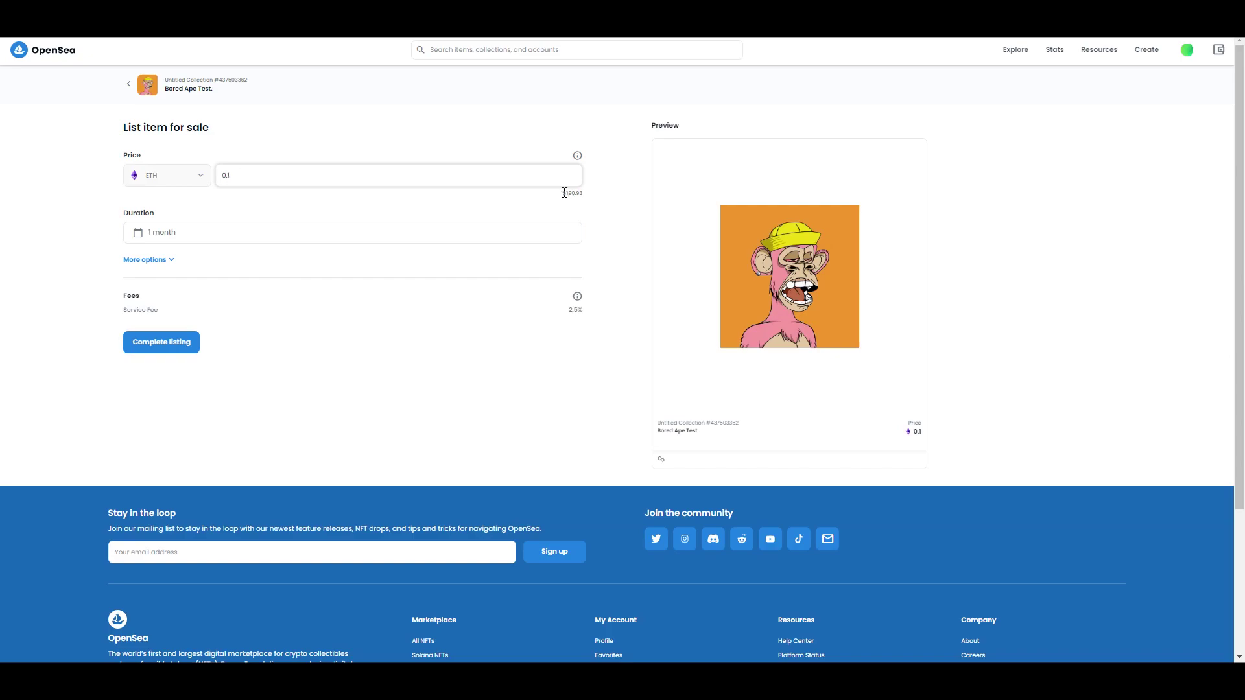
drag(565, 193, 591, 195)
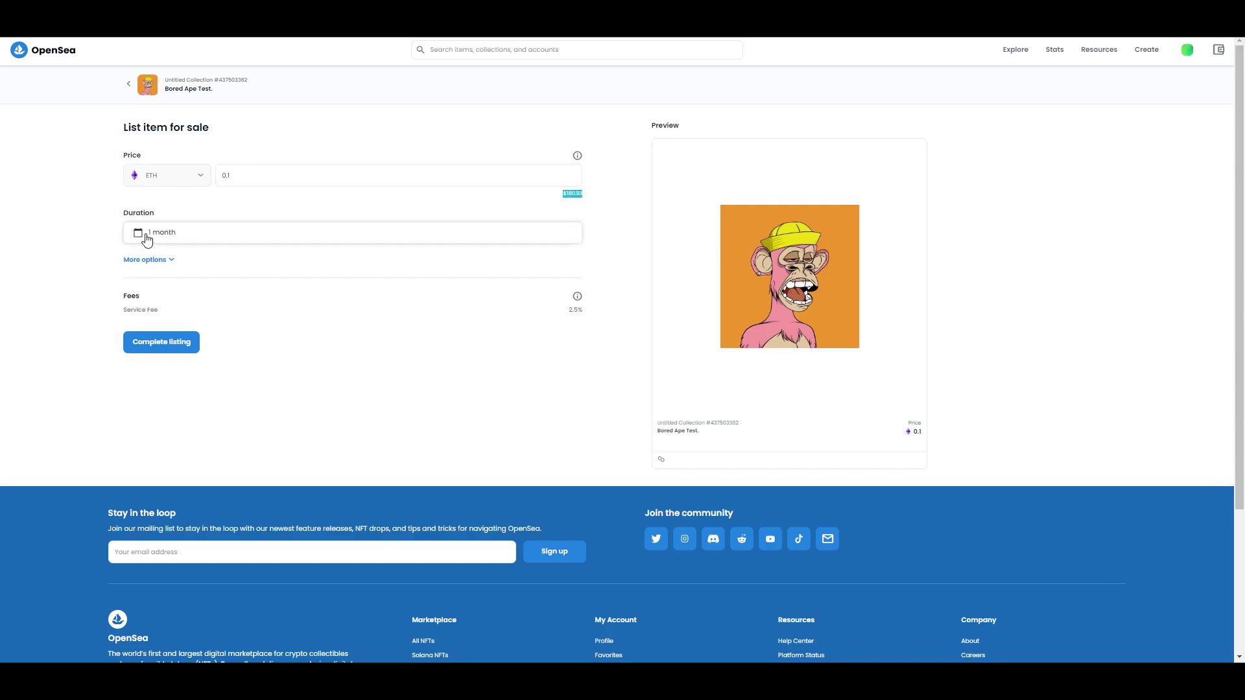
Set the listing duration to a 1-day date range and proceed to complete the listing
click(172, 241)
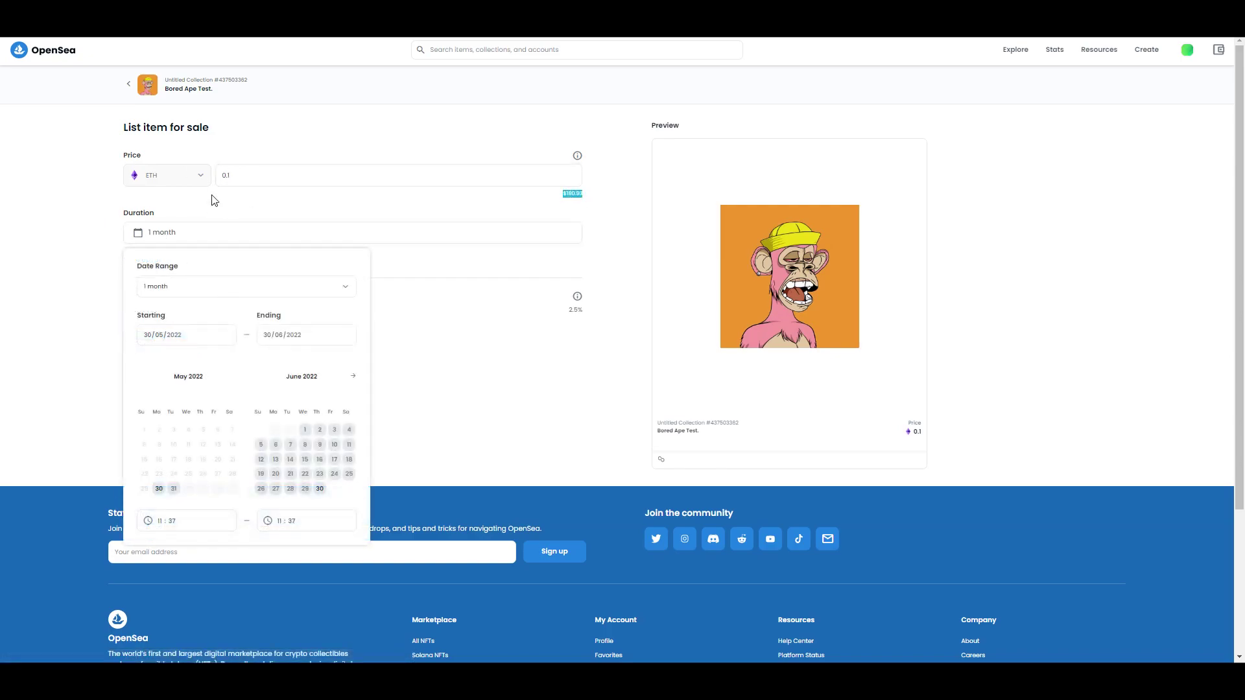
click(227, 287)
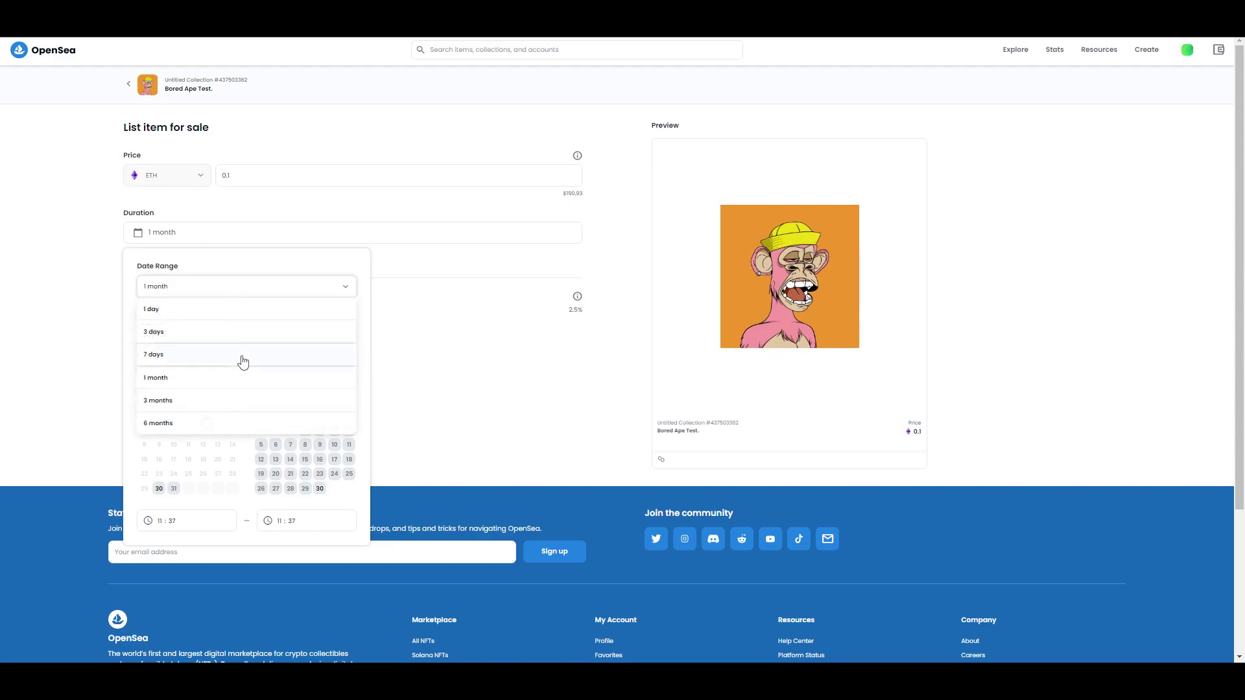
click(177, 425)
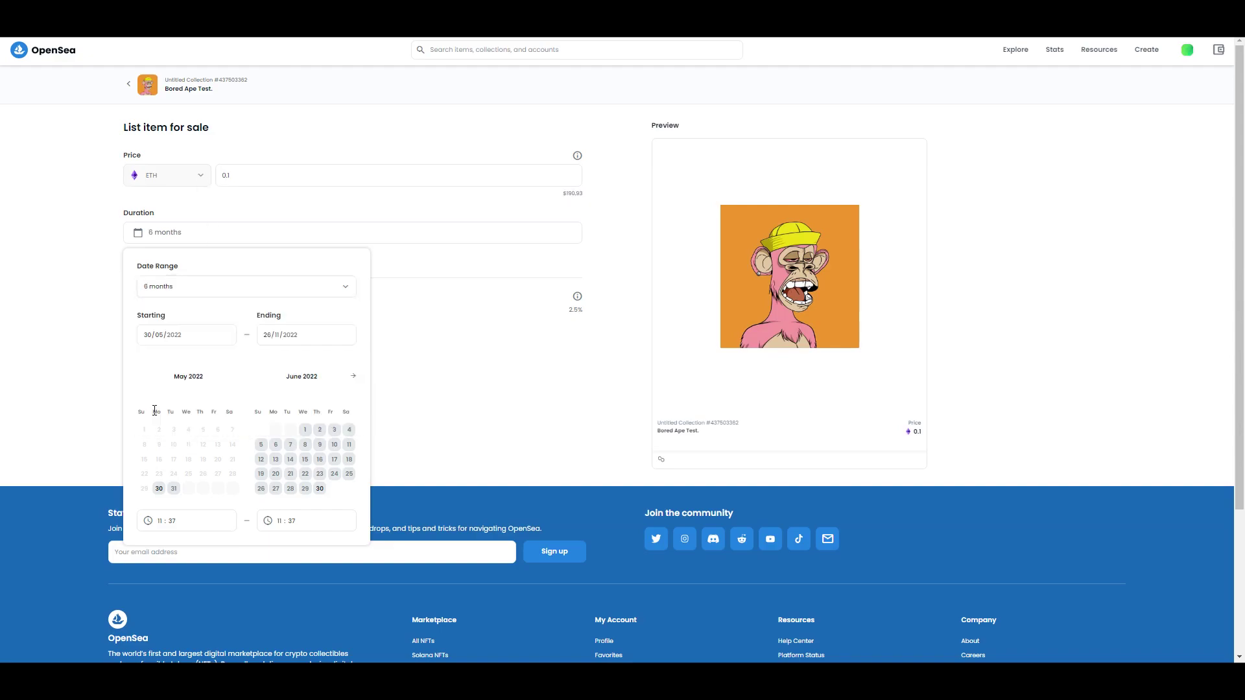
click(244, 289)
click(186, 311)
key(Escape)
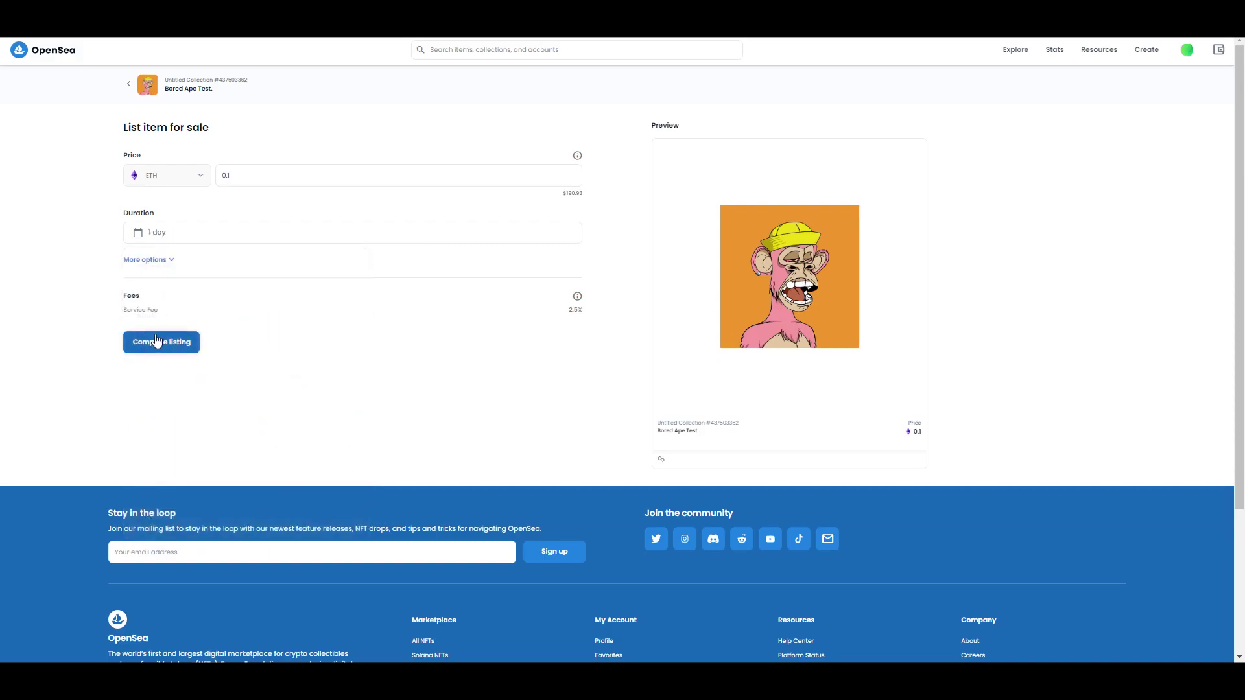
click(163, 343)
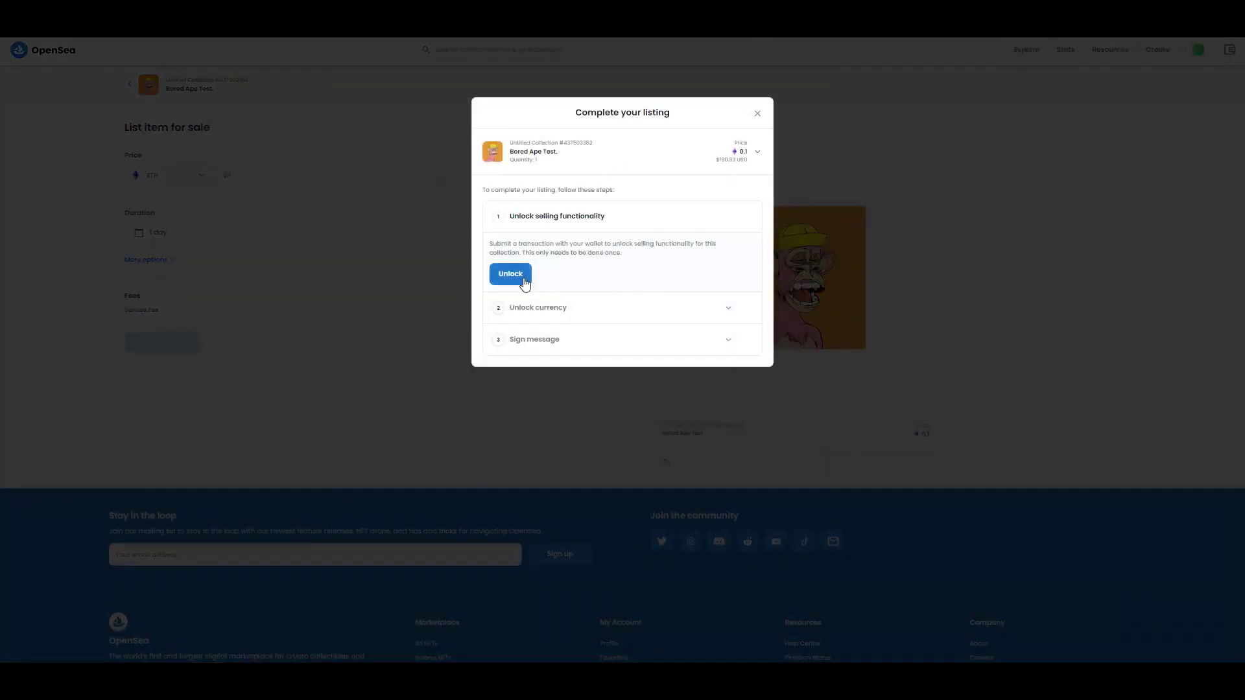
Unlock selling by signing in MetaMask, then unlock the currency, triggering the Polygon network request
click(522, 278)
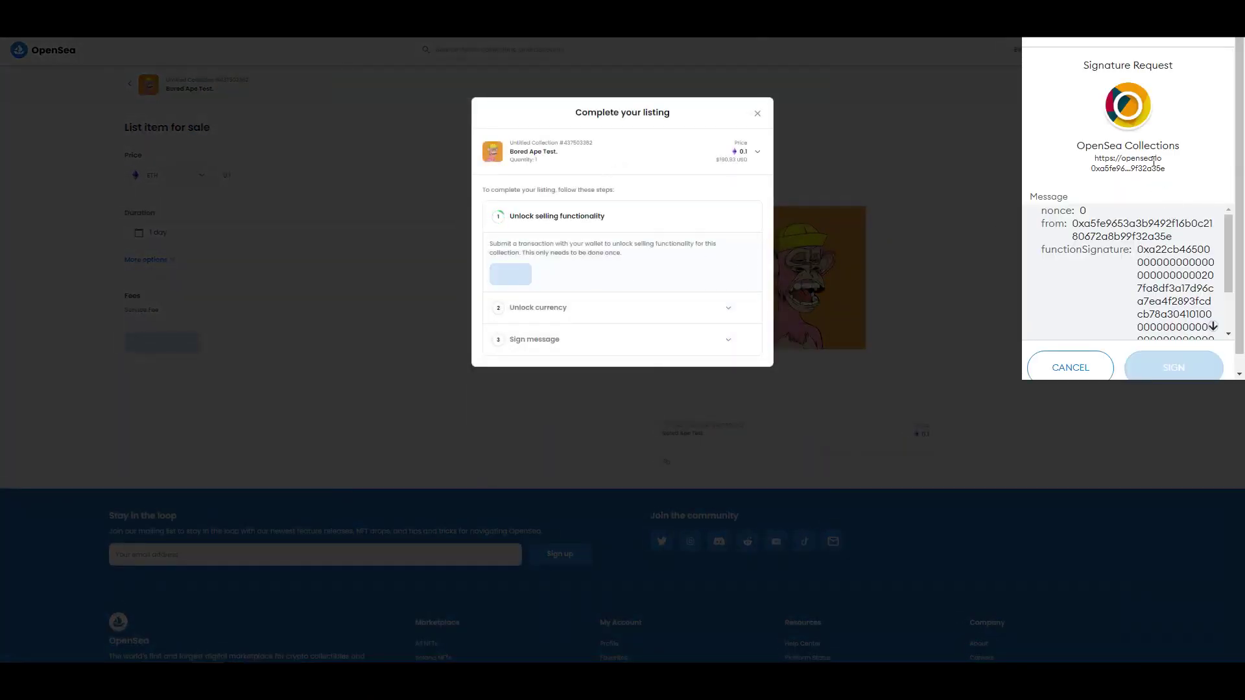
click(1213, 326)
click(1172, 367)
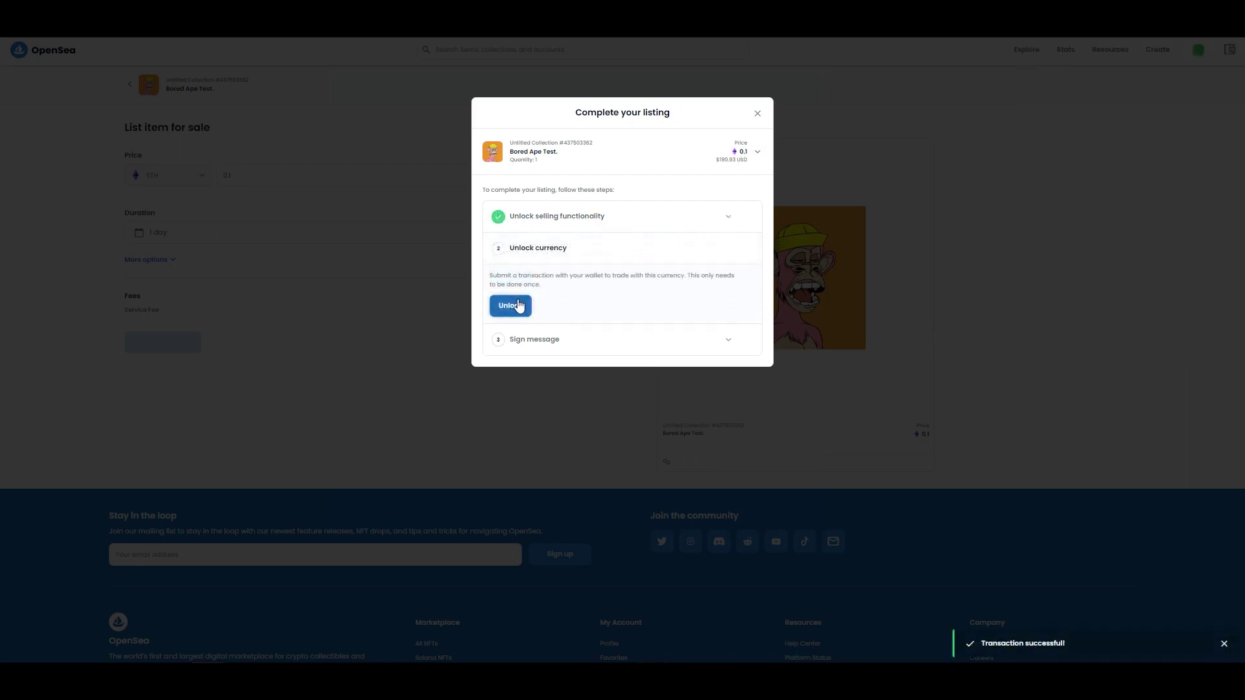
click(511, 306)
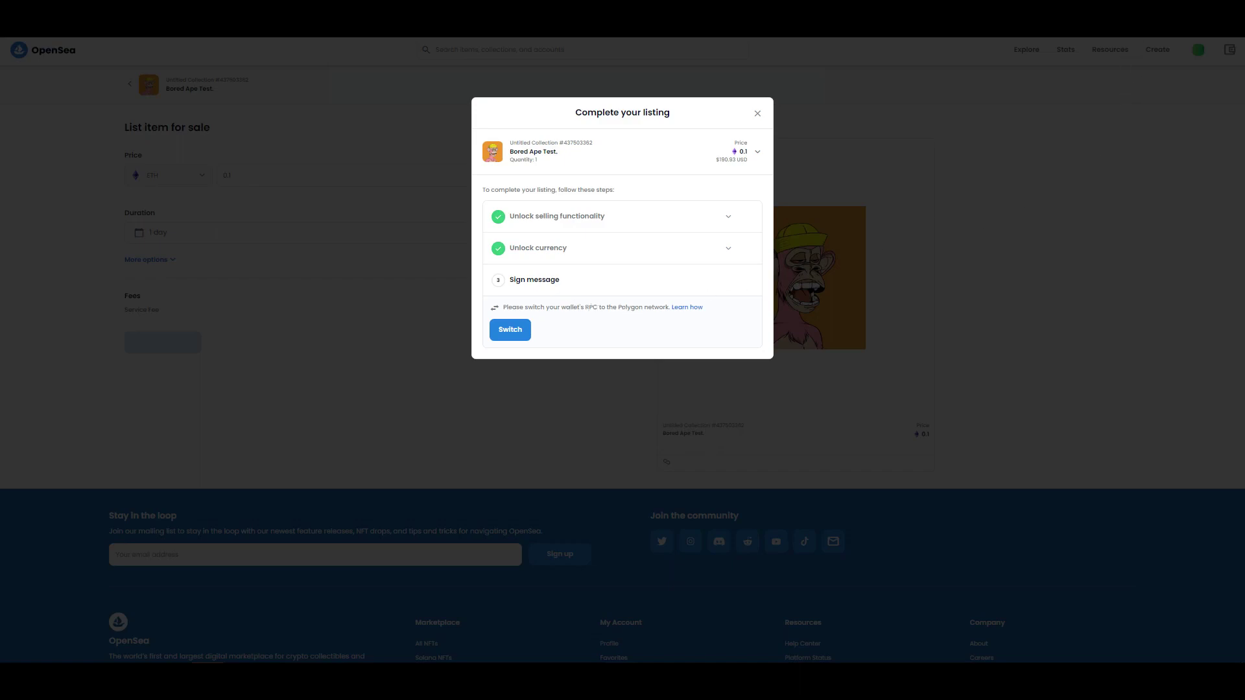
click(510, 331)
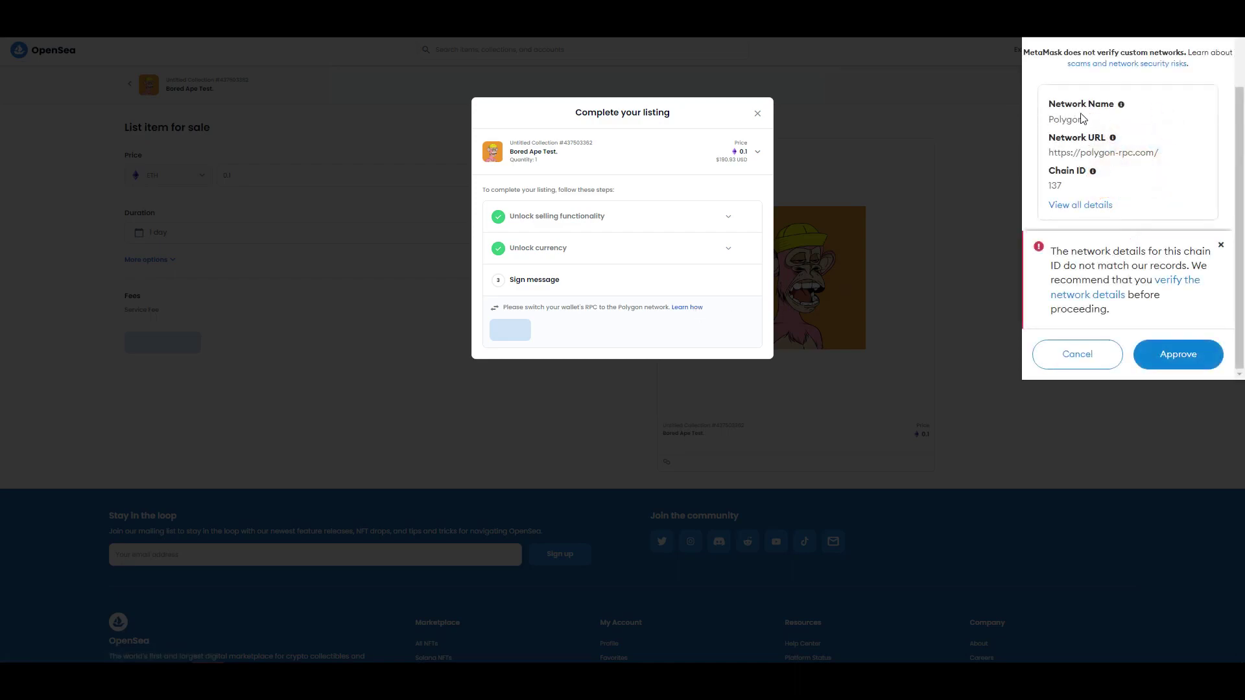
Approve adding Polygon (chain ID 137) in MetaMask and switch the wallet to it
click(974, 49)
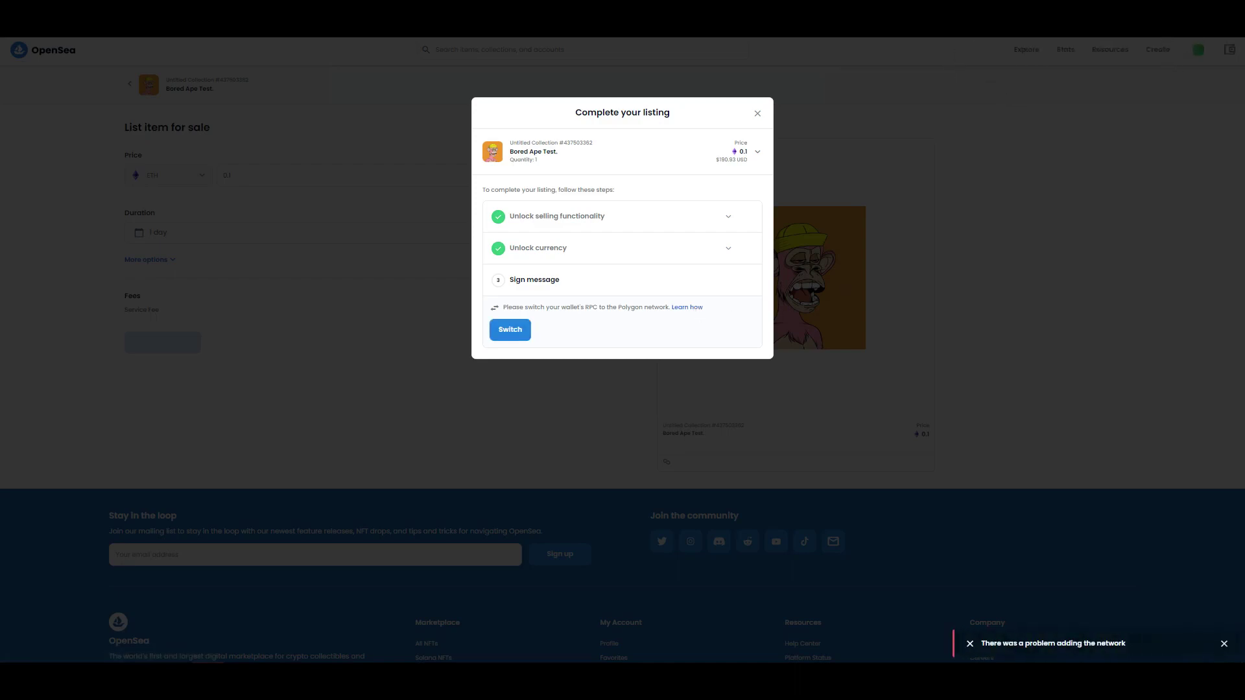
click(1069, 45)
click(1056, 56)
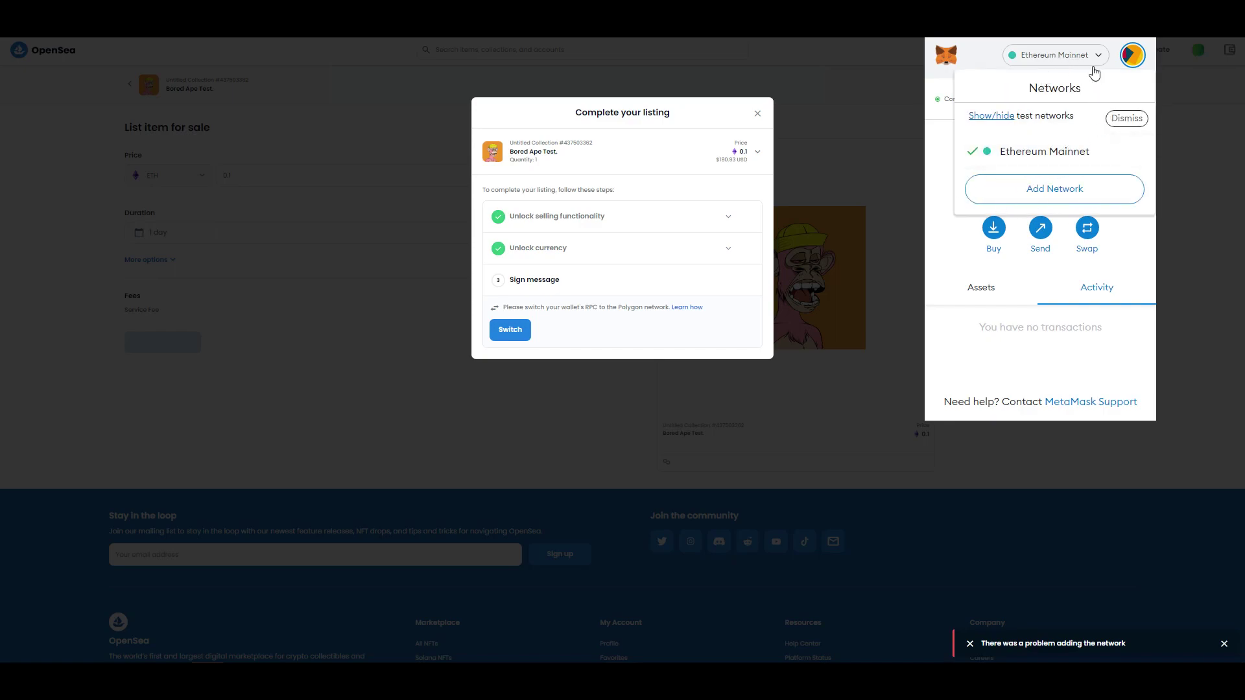
click(1095, 62)
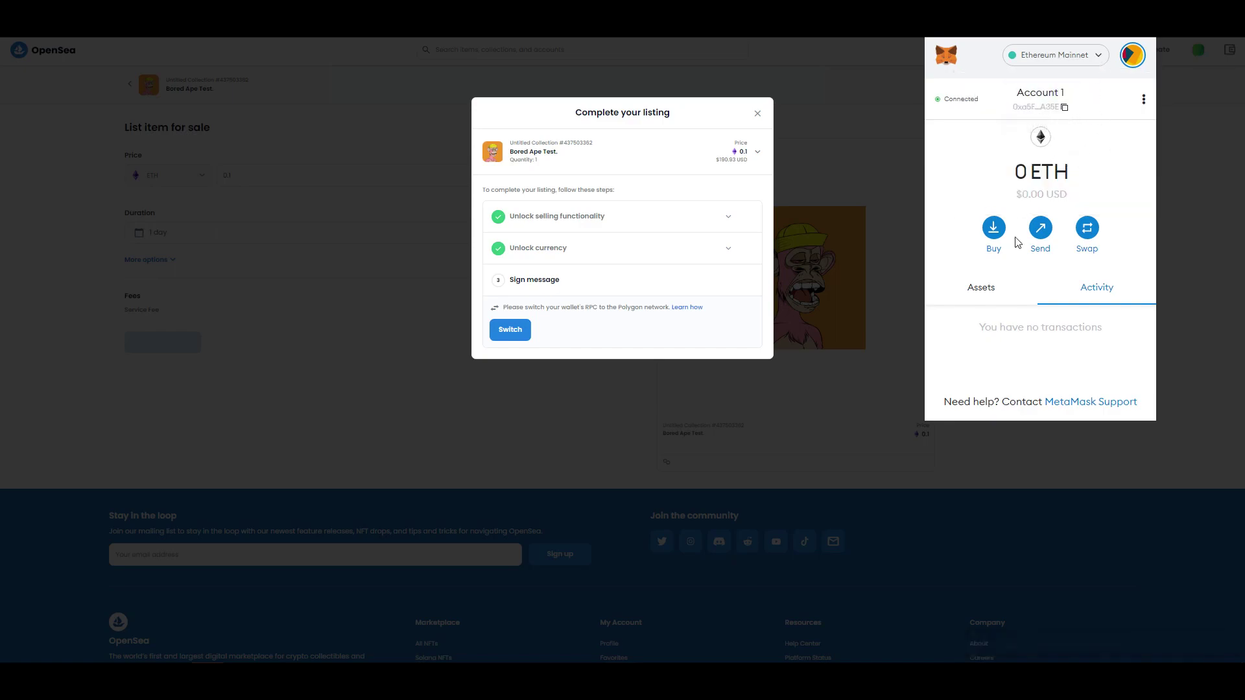
click(516, 337)
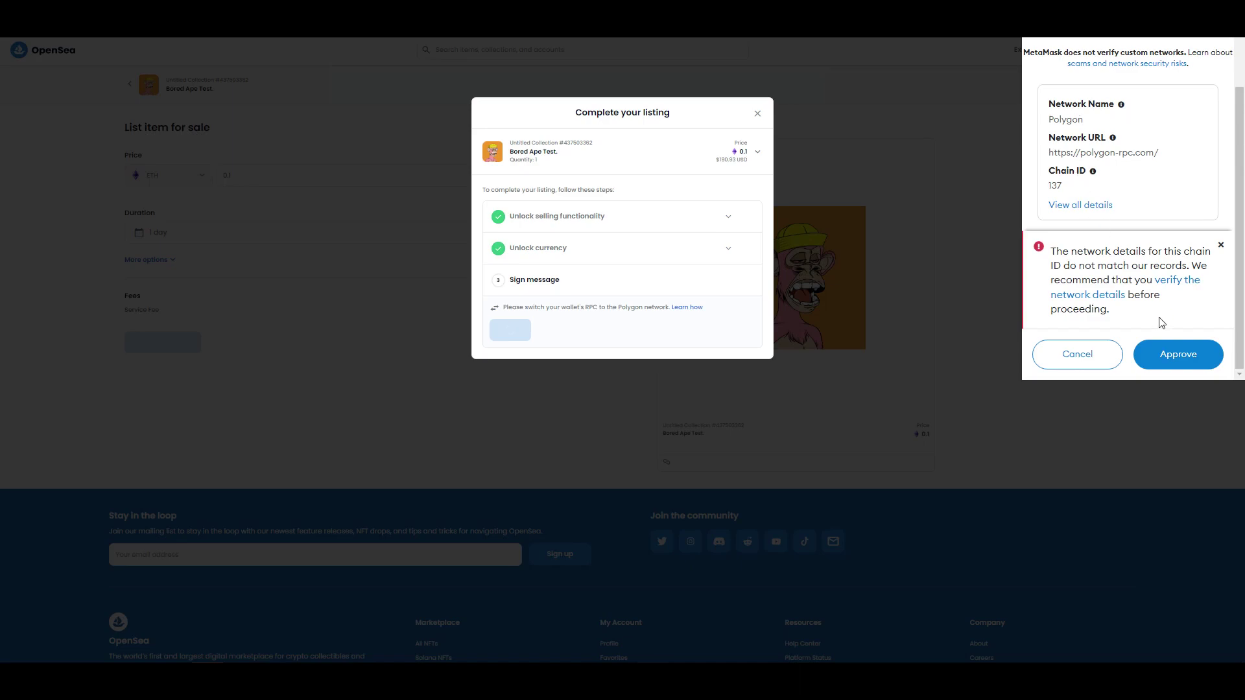
click(1176, 362)
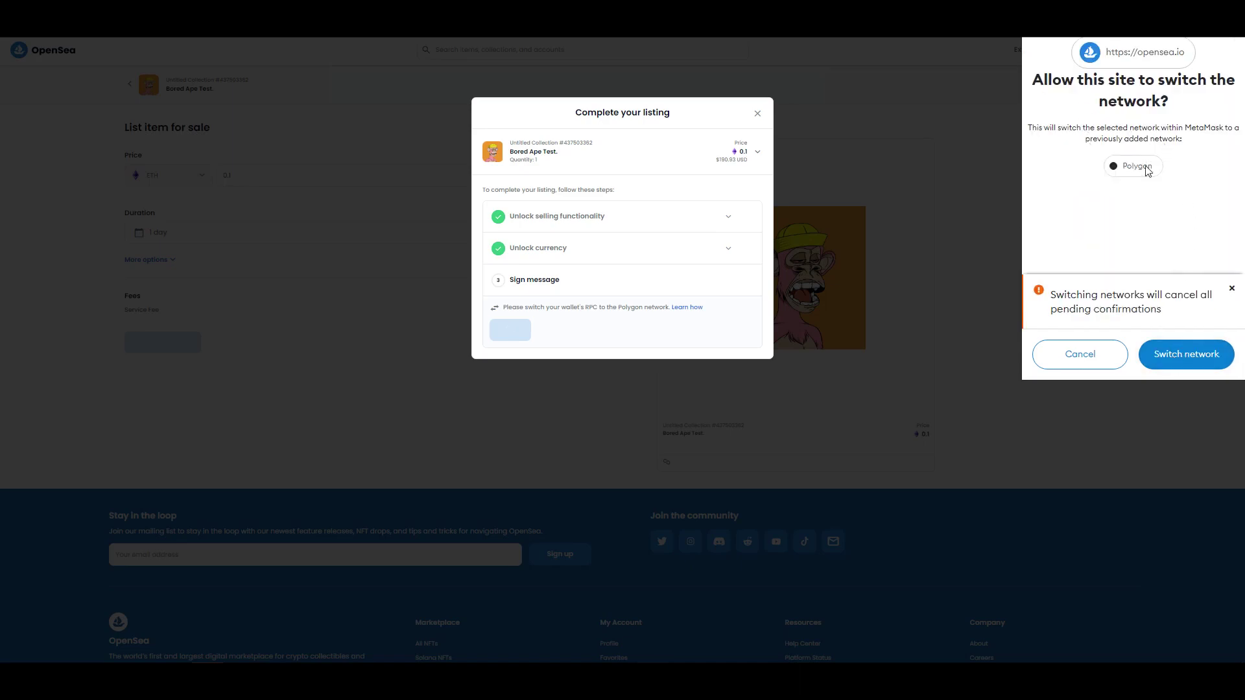
click(1183, 355)
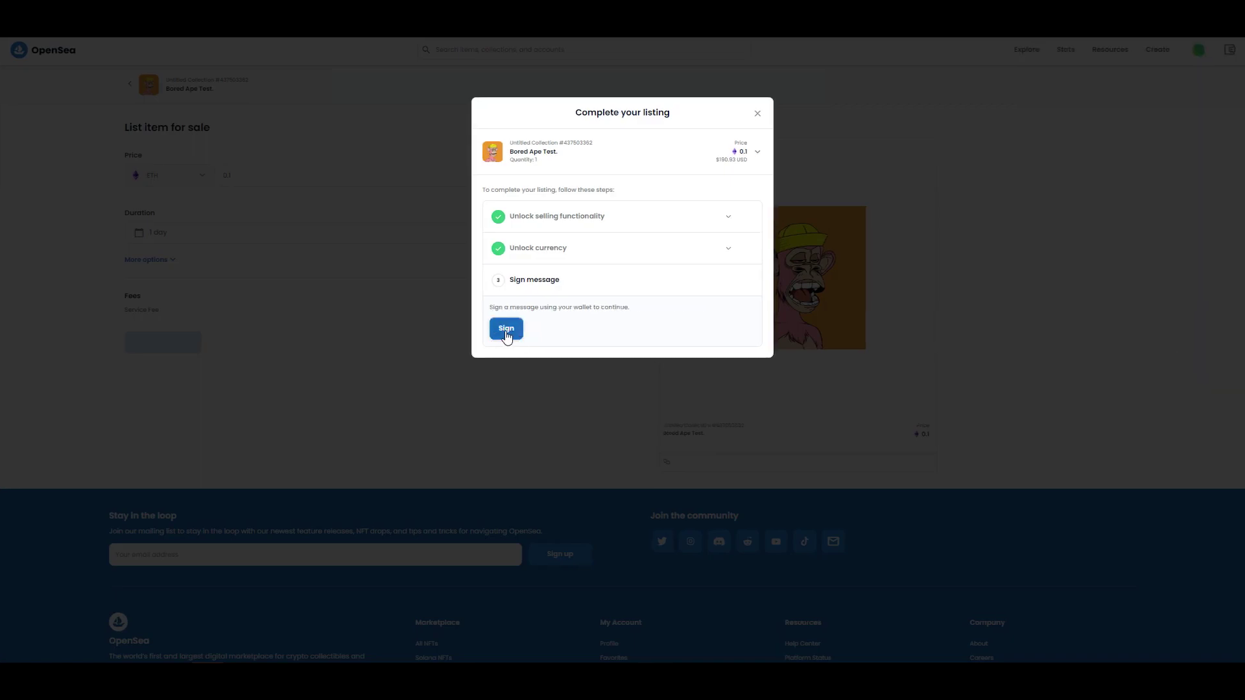
Sign the 0.1 listing message in MetaMask and dismiss the 'Your NFT is listed!' dialog
click(506, 329)
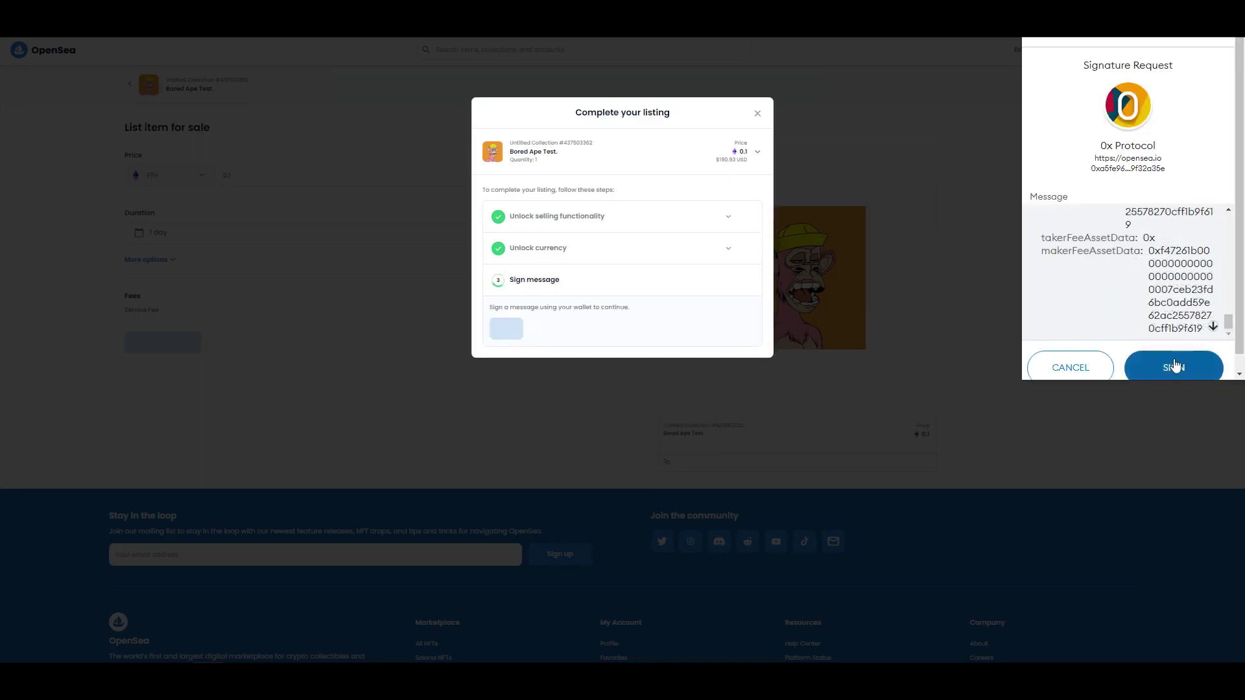
click(1176, 367)
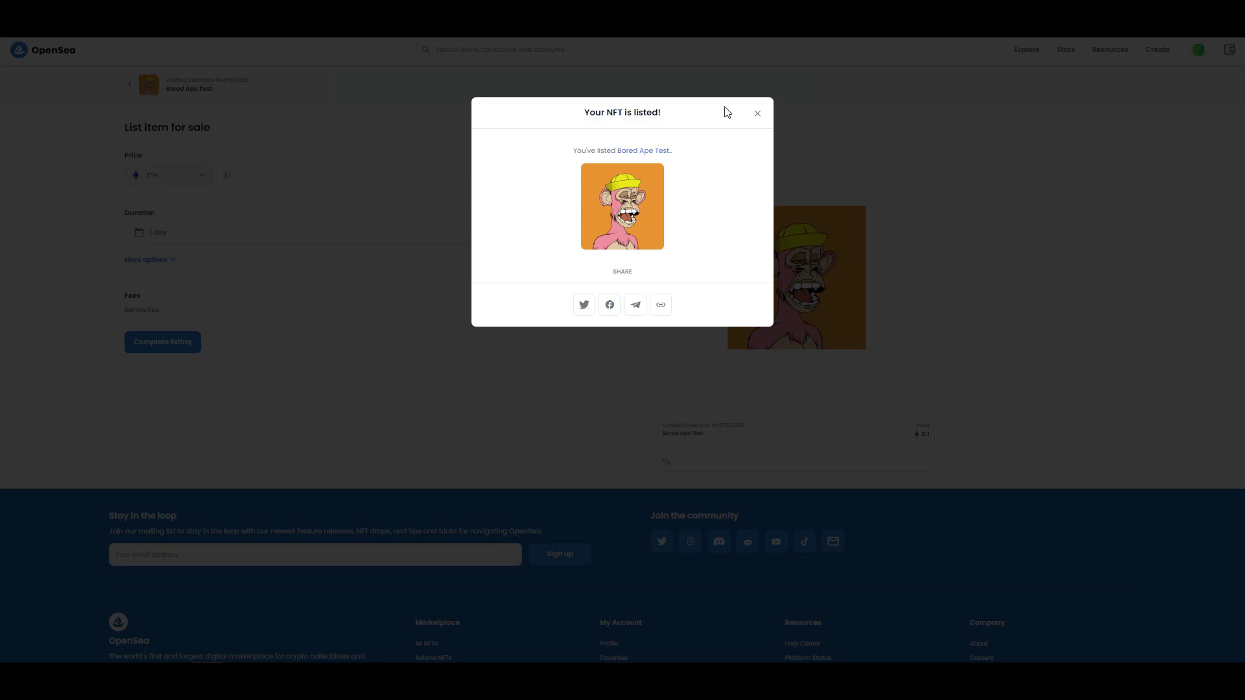
click(757, 113)
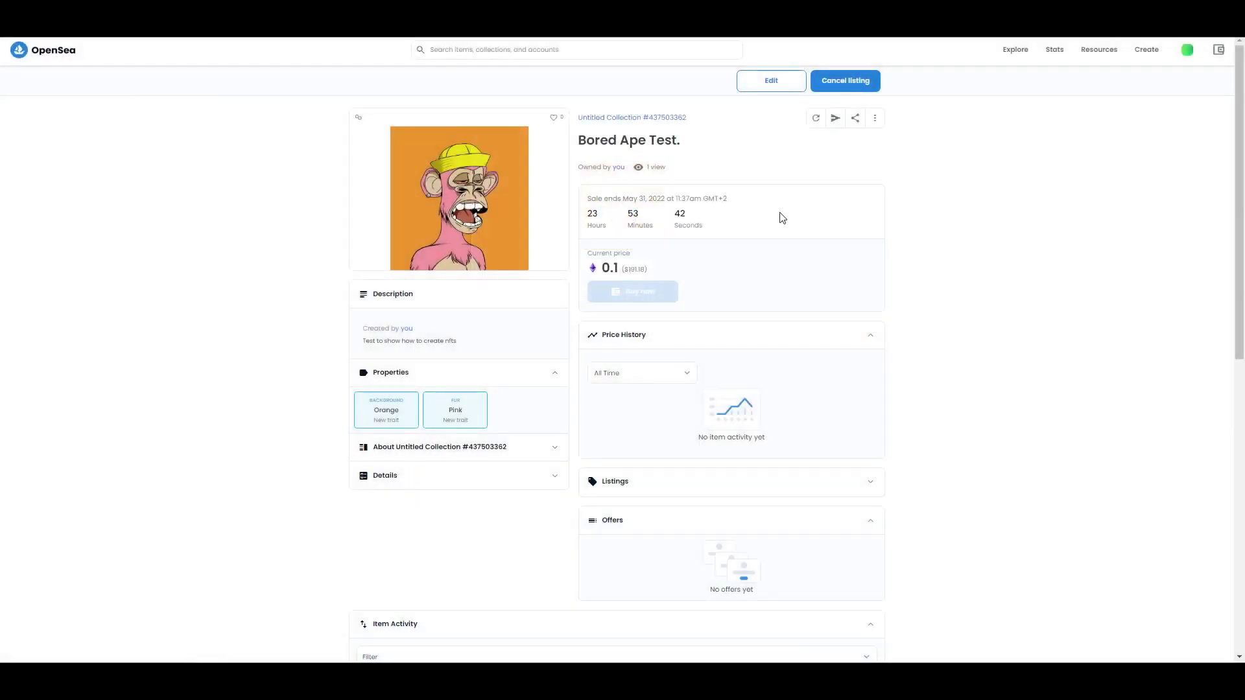